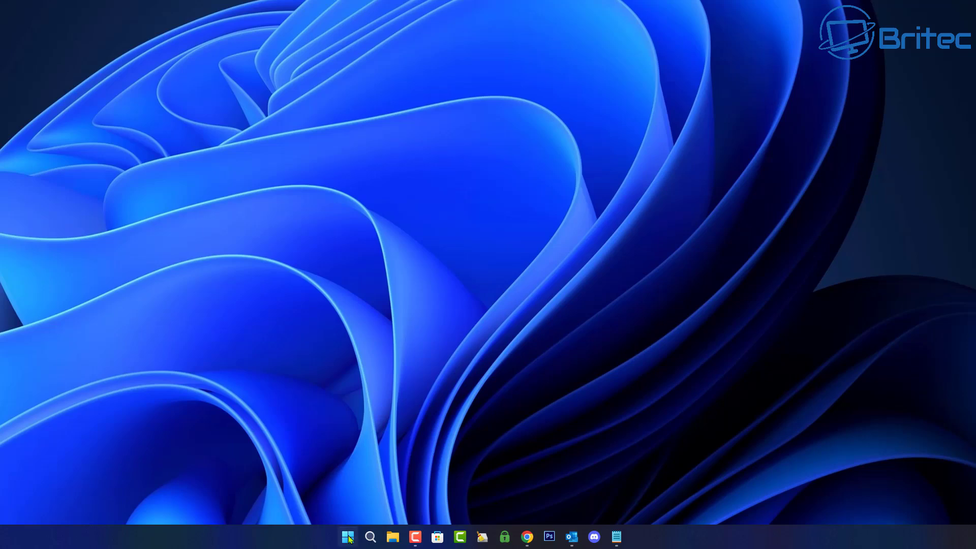
Step: Go to Settings > System > About and launch Advanced system settings
{"action": "left_click", "coordinate": [348, 537]}
{"action": "left_click", "coordinate": [361, 309]}
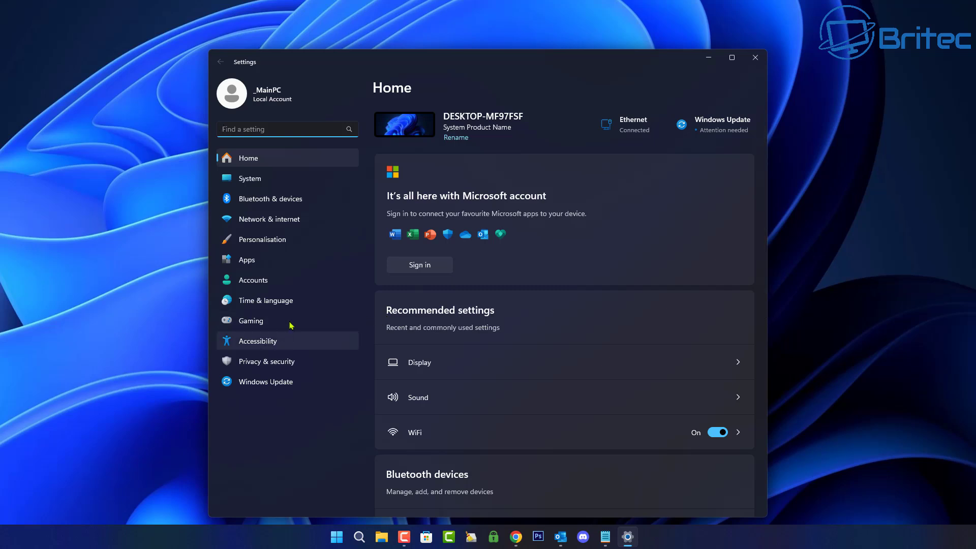
{"action": "left_click", "coordinate": [254, 182]}
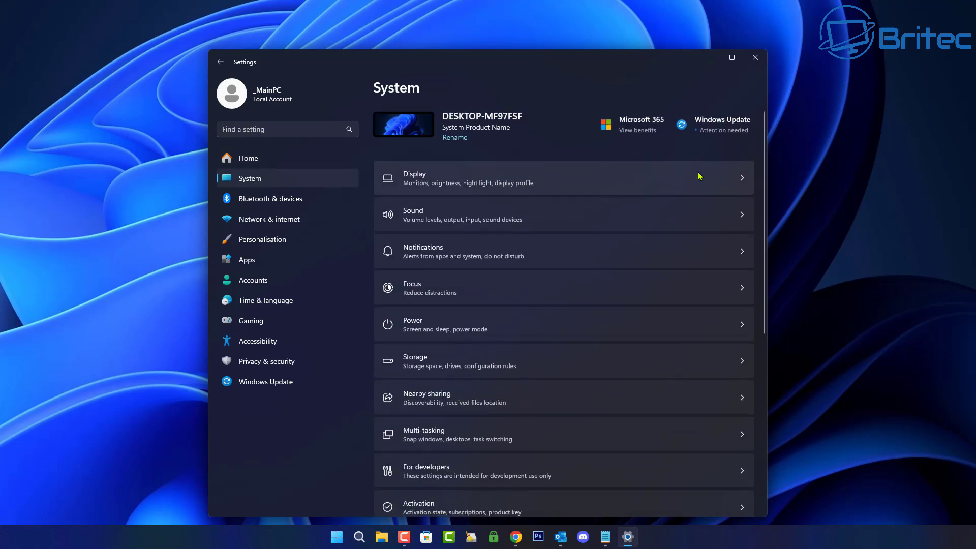
{"action": "left_click_drag", "start_coordinate": [766, 147], "coordinate": [770, 345]}
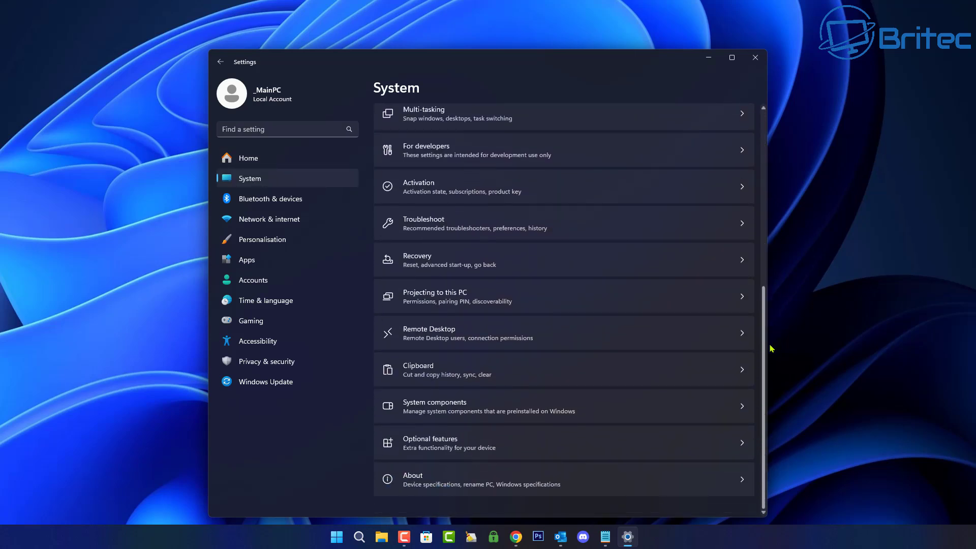
{"action": "left_click", "coordinate": [505, 473]}
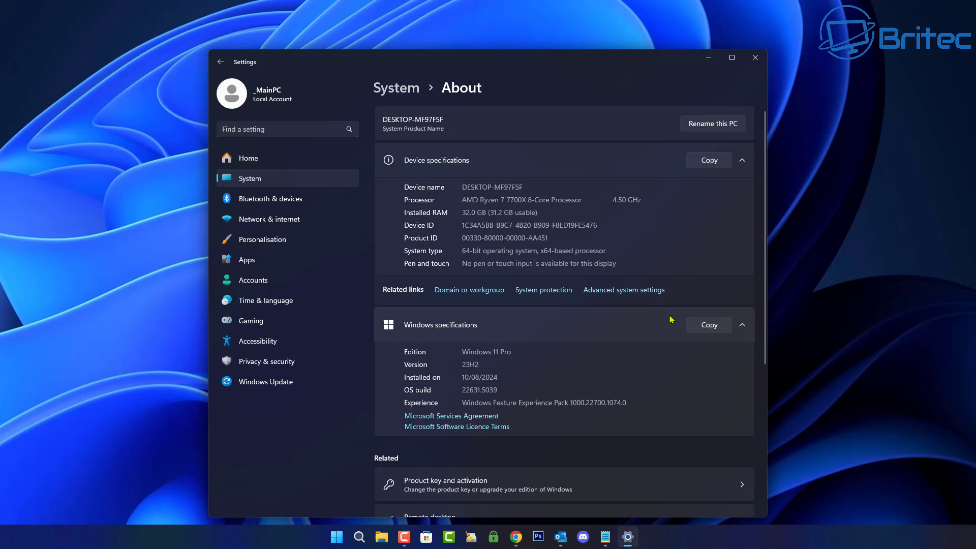
{"action": "scroll", "coordinate": [673, 325], "scroll_direction": "down", "scroll_amount": 5}
{"action": "scroll", "coordinate": [669, 323], "scroll_direction": "up", "scroll_amount": 2}
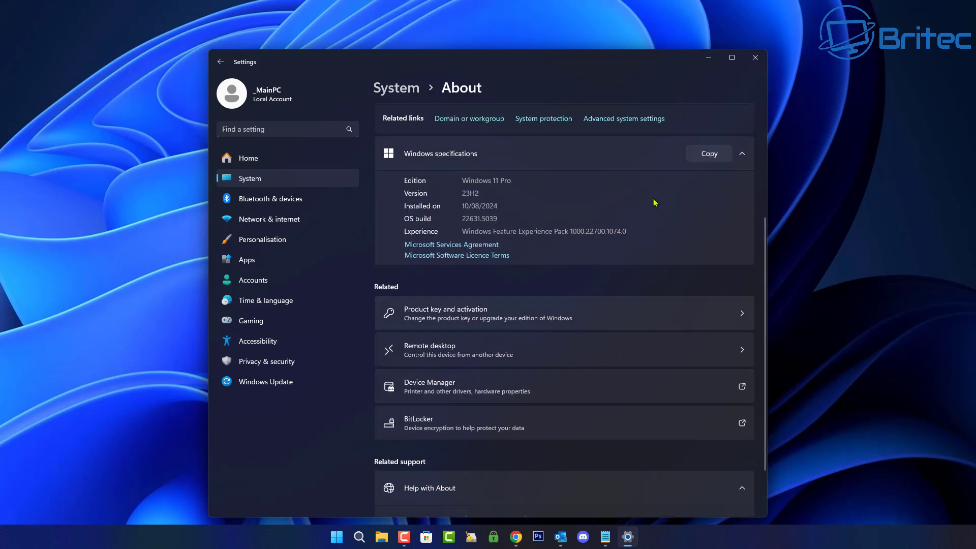
{"action": "left_click", "coordinate": [624, 119]}
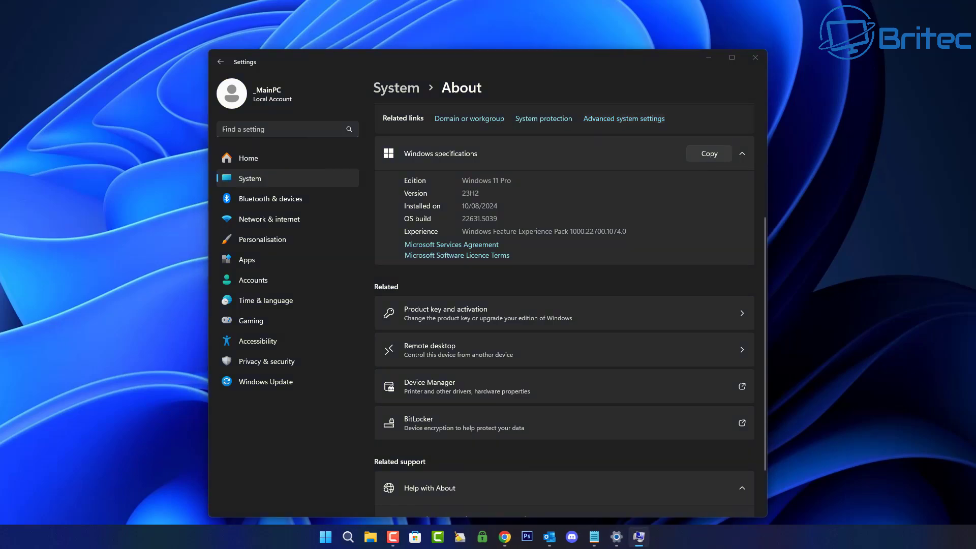
Step: Open Performance Options on its Advanced tab, then the Virtual Memory dialog, minimizing Settings
{"action": "left_click_drag", "start_coordinate": [447, 138], "coordinate": [534, 145]}
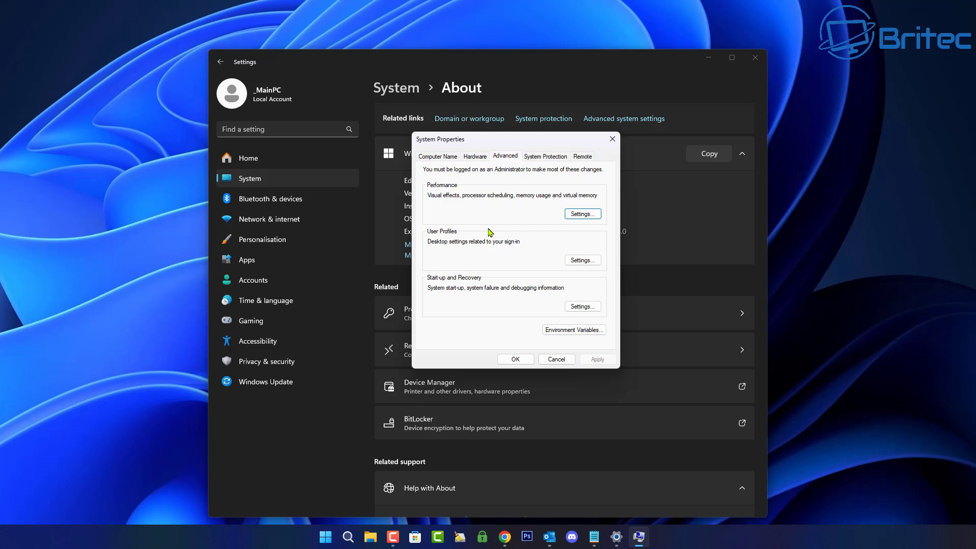
{"action": "left_click", "coordinate": [582, 216]}
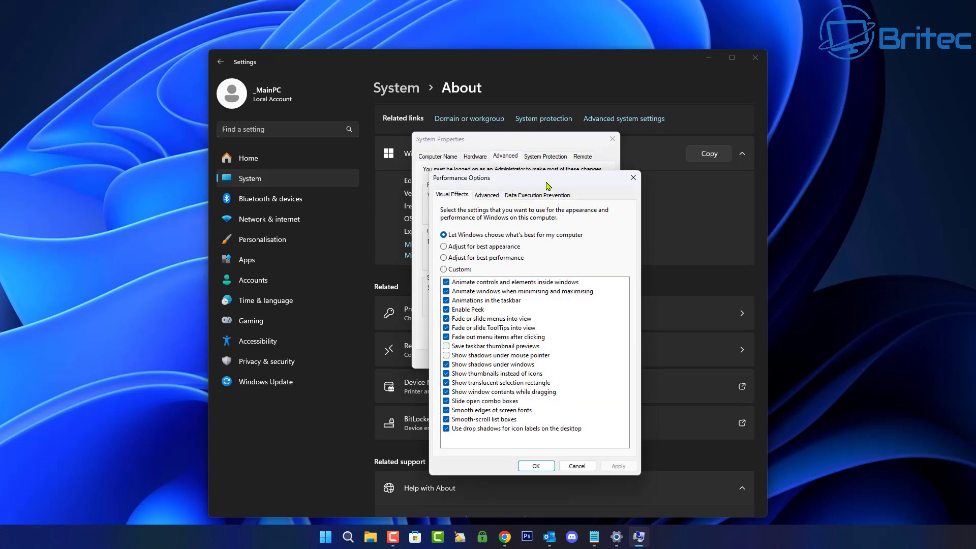
{"action": "left_click_drag", "start_coordinate": [546, 182], "coordinate": [528, 147]}
{"action": "left_click", "coordinate": [470, 156]}
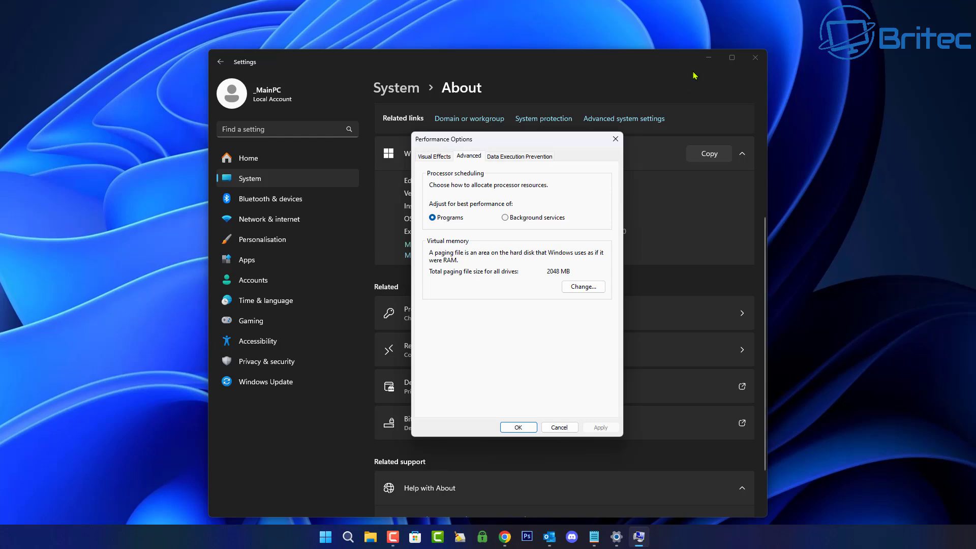
{"action": "left_click", "coordinate": [709, 57]}
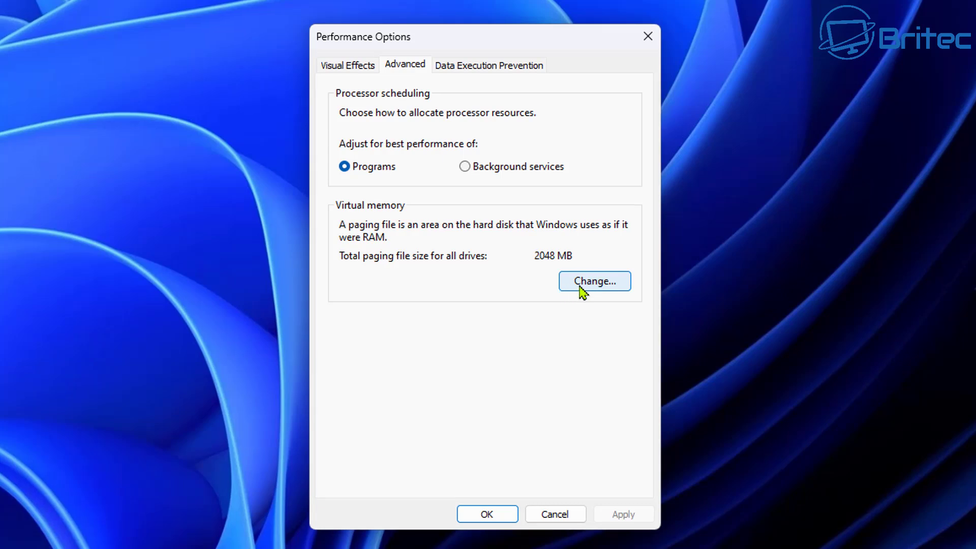
{"action": "left_click", "coordinate": [582, 290]}
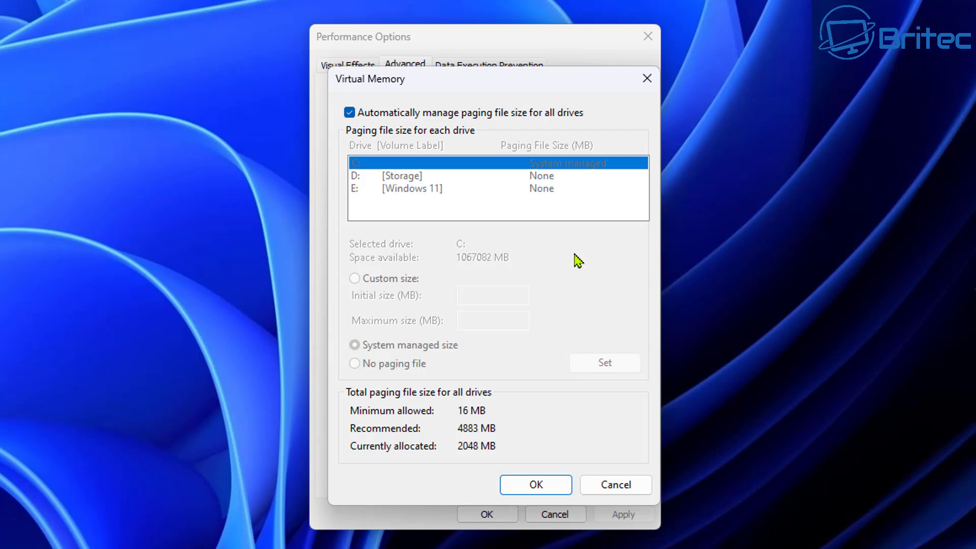
{"action": "left_click_drag", "start_coordinate": [484, 87], "coordinate": [479, 80]}
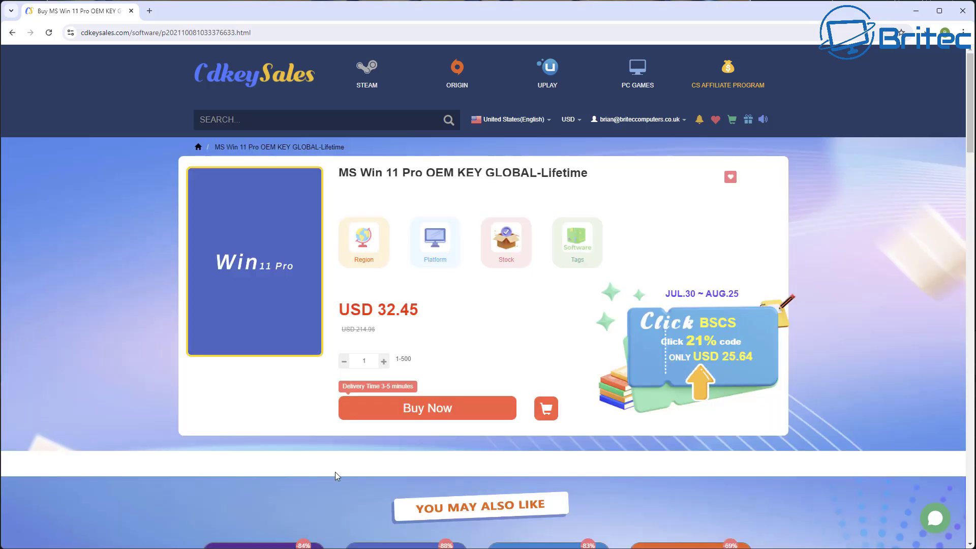
Step: Start buying the Windows 11 Pro key and apply promotion code BR09
{"action": "left_click", "coordinate": [420, 408]}
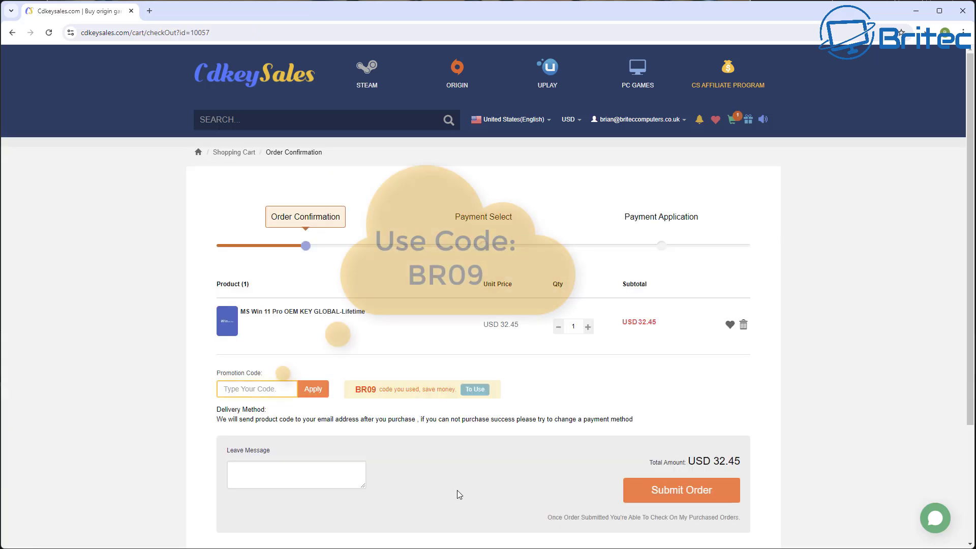
{"action": "type", "text": "BR09"}
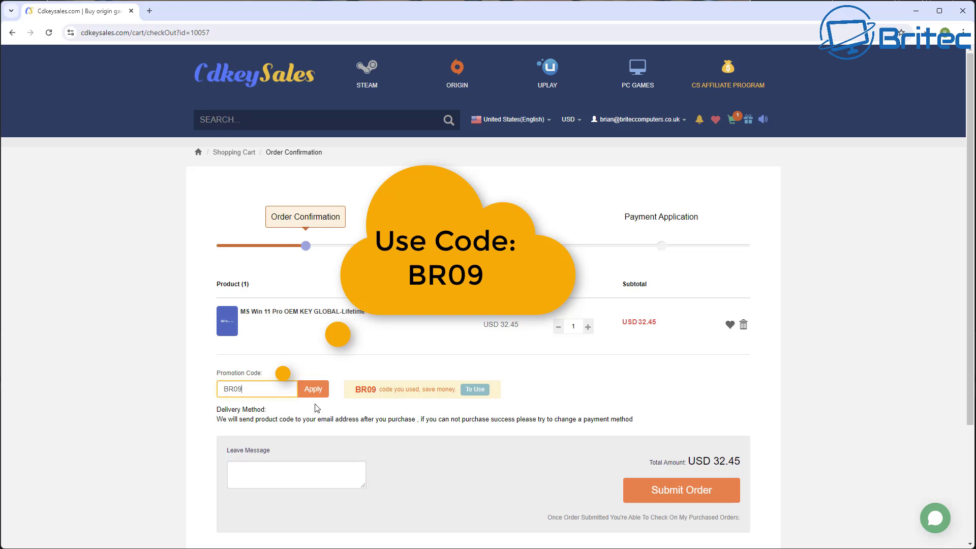
{"action": "left_click", "coordinate": [313, 390]}
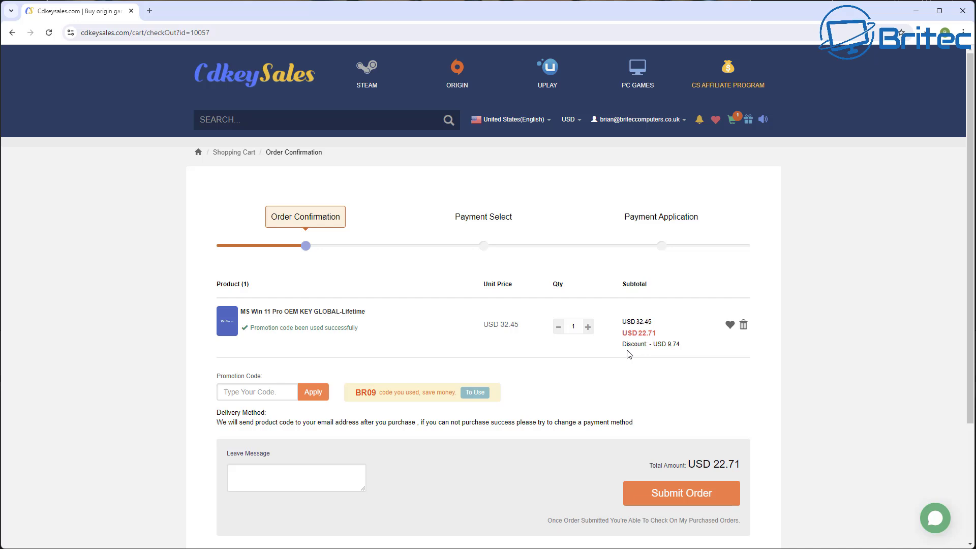
Step: Submit the order, confirm the product key and activate Windows with it
{"action": "left_click", "coordinate": [710, 498]}
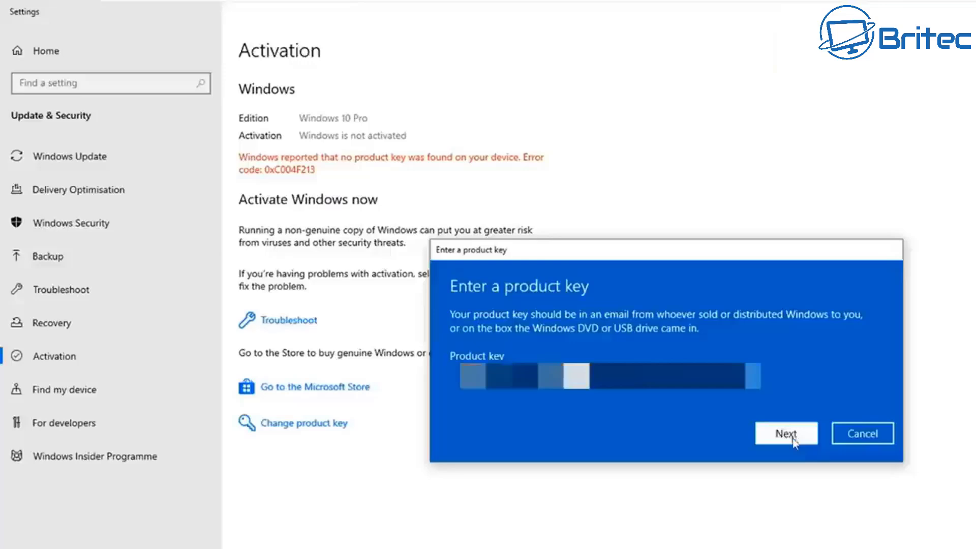
{"action": "left_click", "coordinate": [790, 494]}
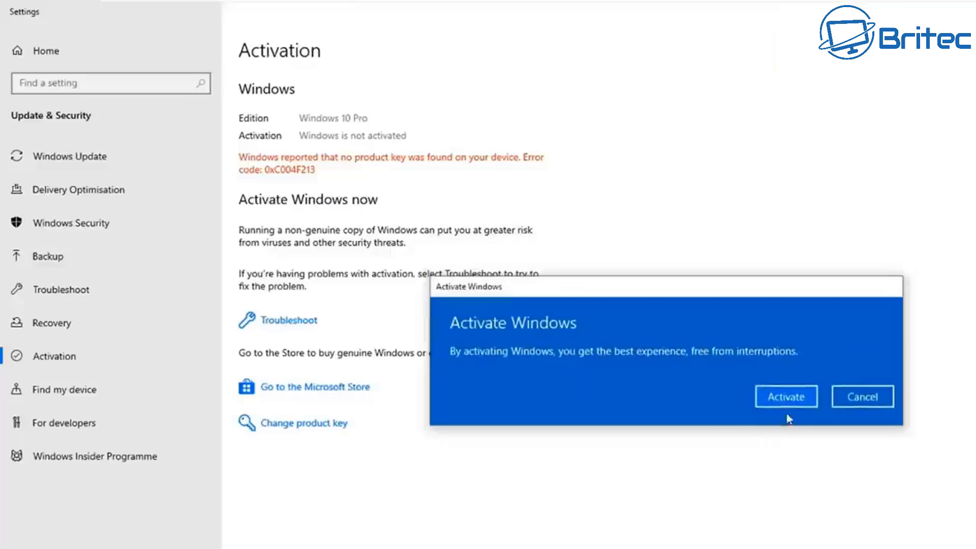
{"action": "left_click", "coordinate": [787, 398]}
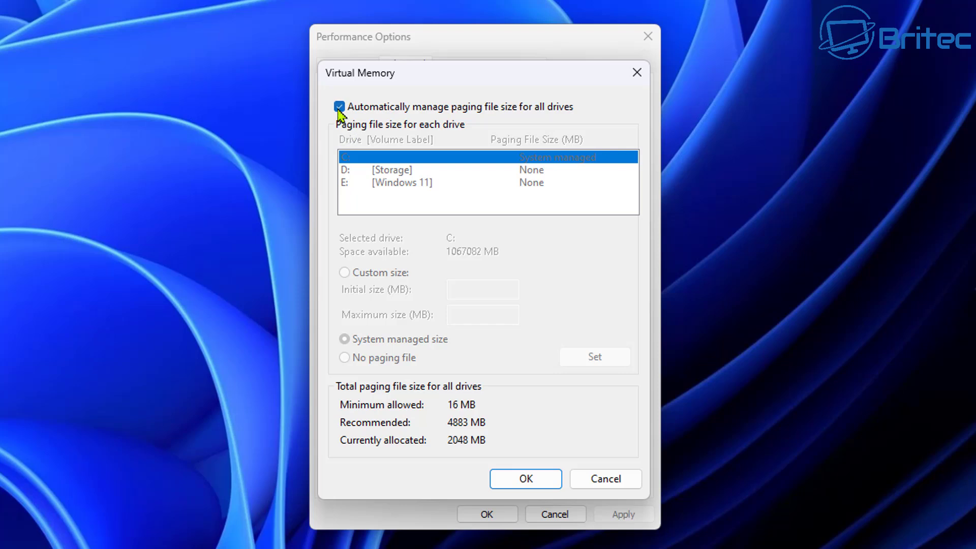
Step: Untick automatic paging management, choose No paging file, then Custom size for drive C
{"action": "left_click", "coordinate": [339, 107]}
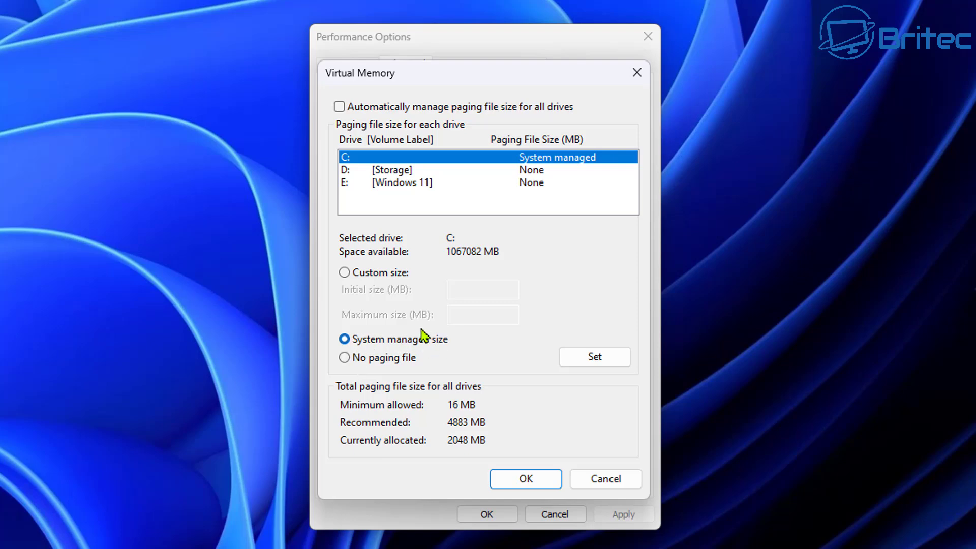
{"action": "left_click", "coordinate": [346, 359]}
{"action": "left_click", "coordinate": [345, 273]}
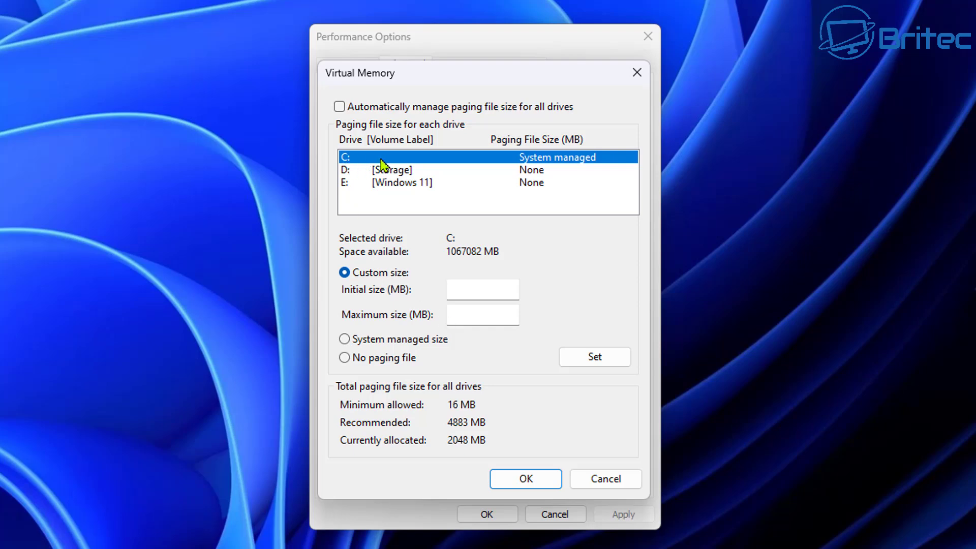
{"action": "left_click", "coordinate": [560, 159]}
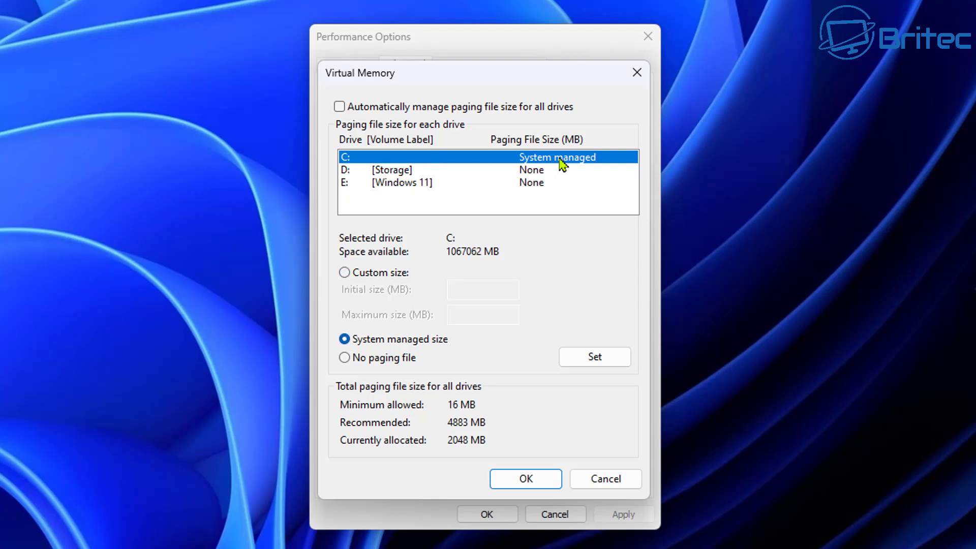
{"action": "left_click", "coordinate": [344, 276]}
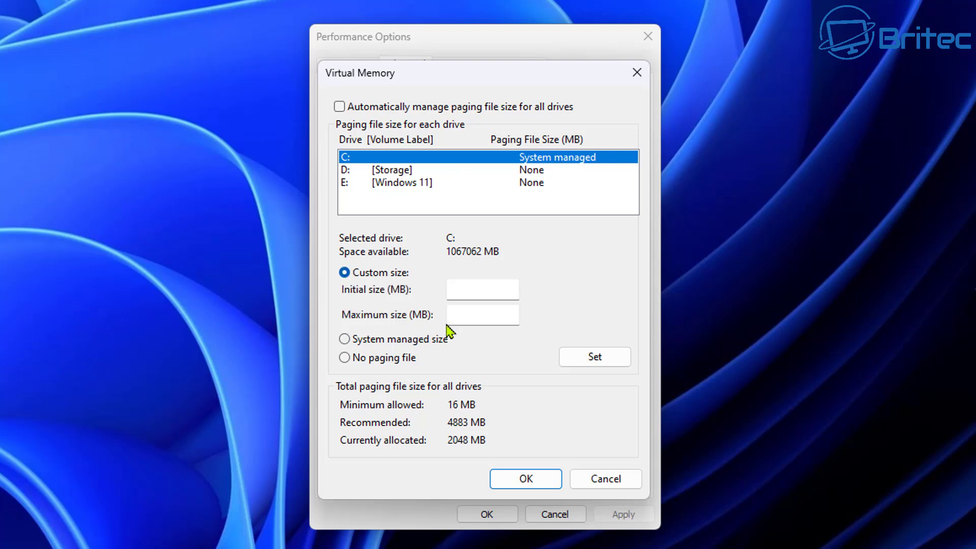
{"action": "left_click", "coordinate": [465, 293]}
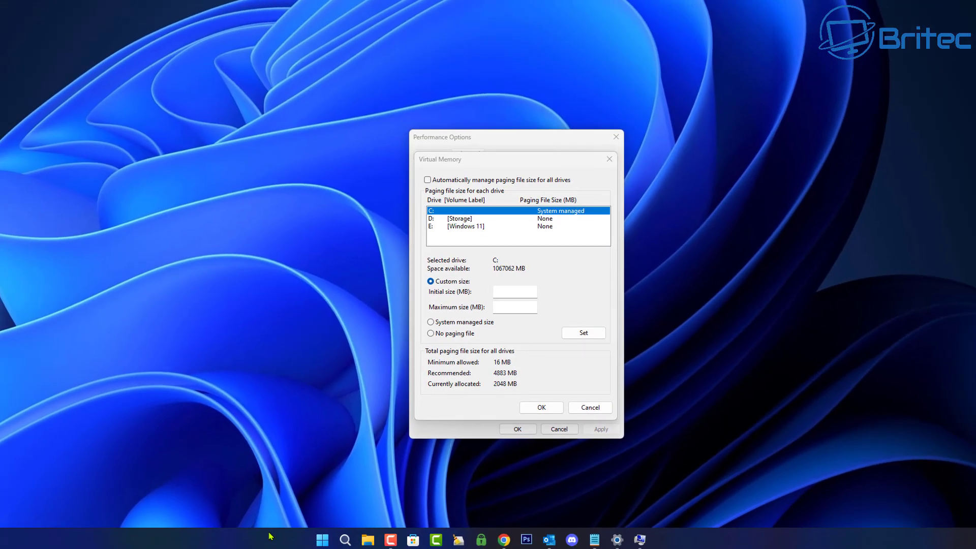
Step: Check Task Manager's Performance > Memory for 32.0 GB of RAM, then close Task Manager
{"action": "right_click", "coordinate": [303, 537]}
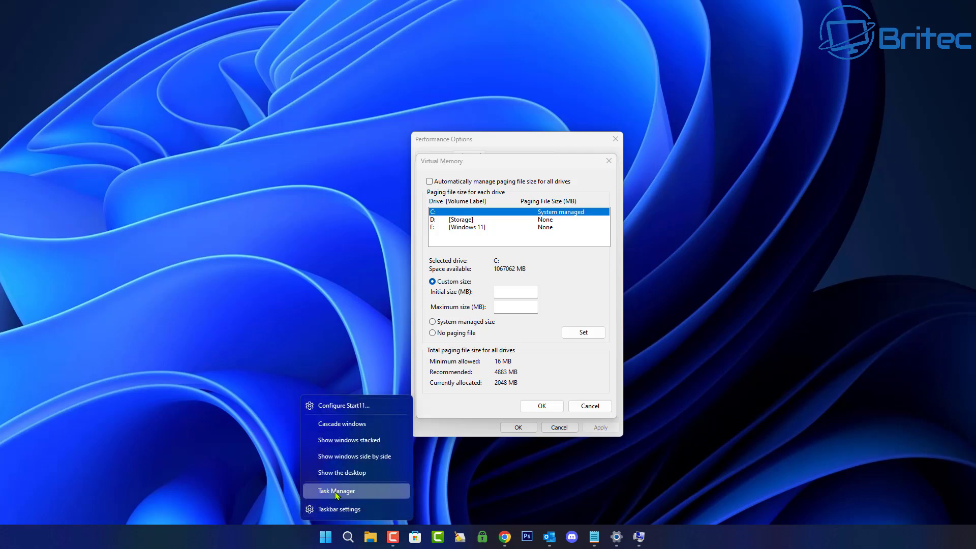
{"action": "left_click", "coordinate": [336, 491]}
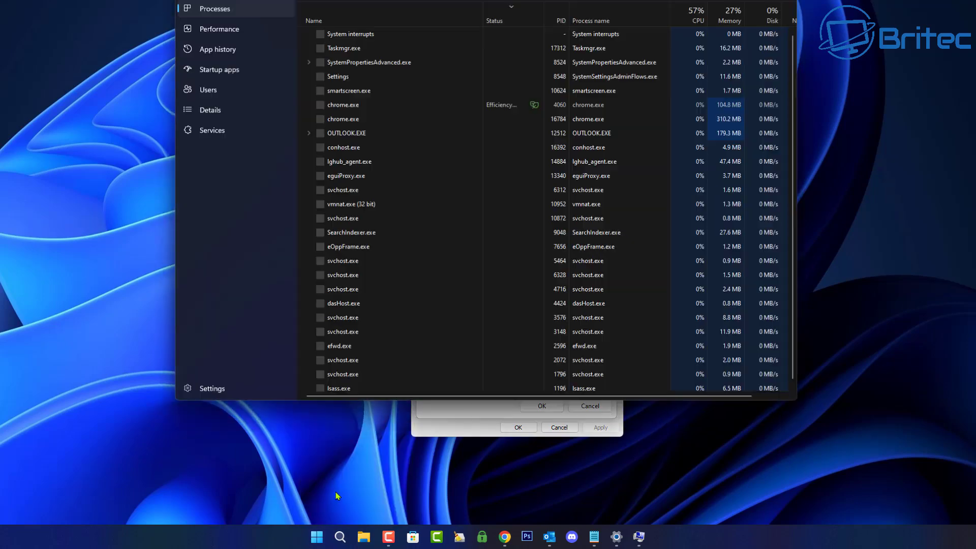
{"action": "left_click_drag", "start_coordinate": [625, 24], "coordinate": [632, 40]}
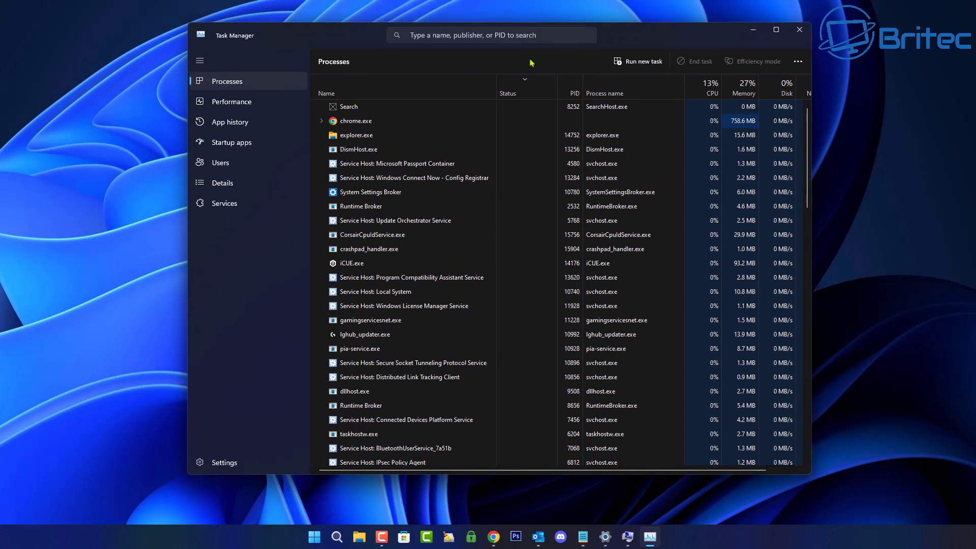
{"action": "left_click", "coordinate": [231, 107]}
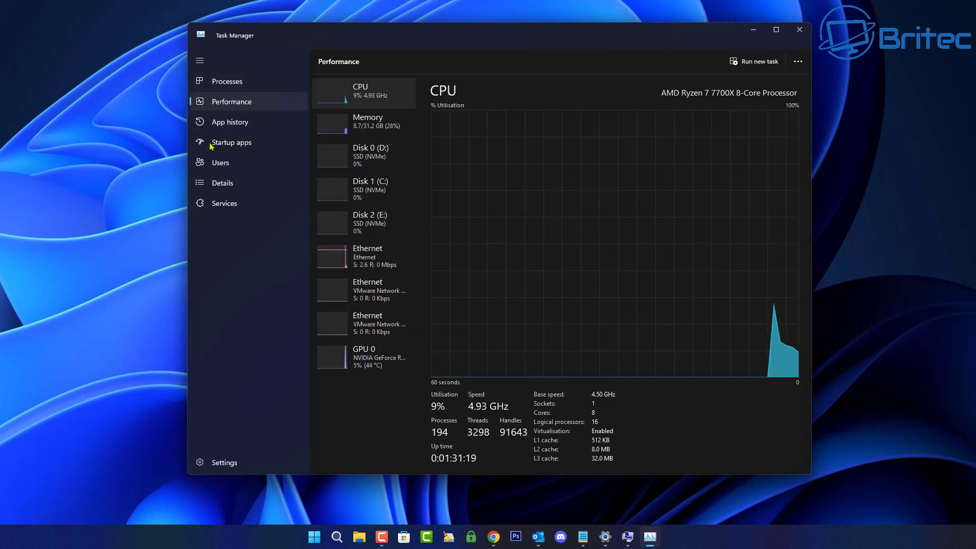
{"action": "left_click", "coordinate": [362, 133]}
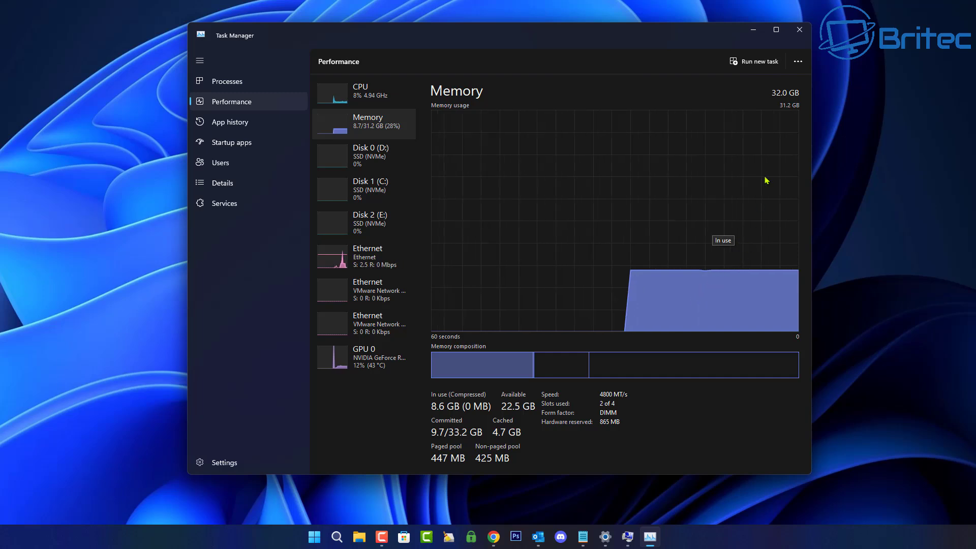
{"action": "left_click", "coordinate": [800, 32]}
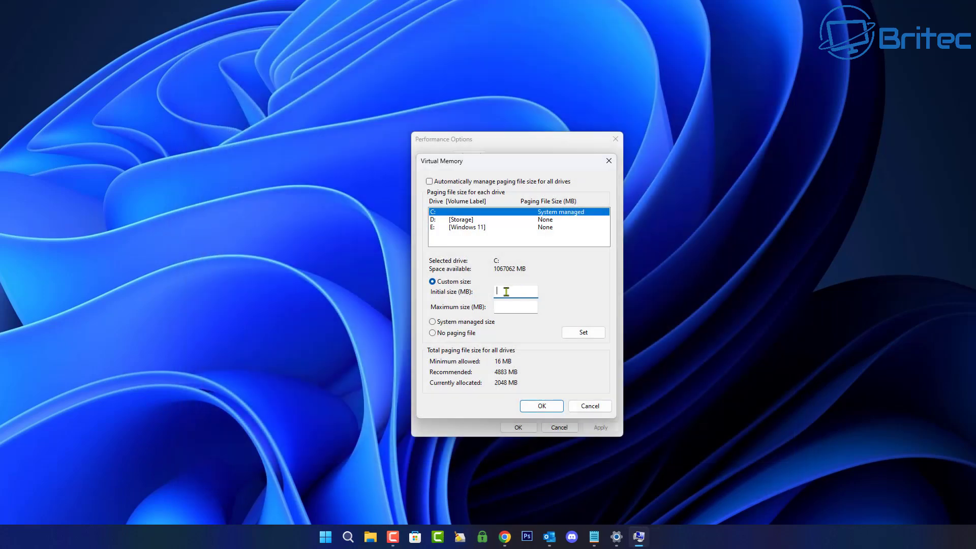
Step: Launch Calculator by searching 'calc' from Start and bring it to the front
{"action": "left_click", "coordinate": [325, 537]}
{"action": "type", "text": "calc"}
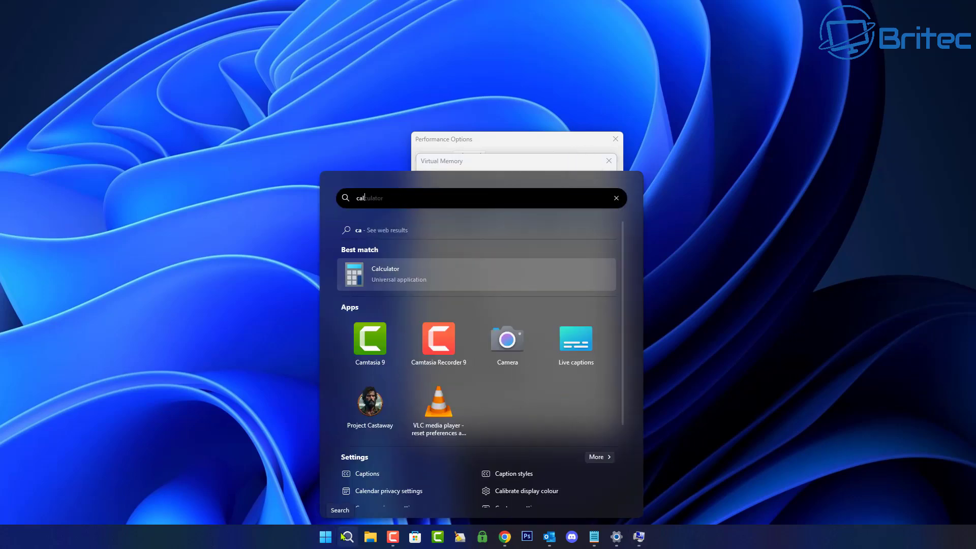
{"action": "left_click", "coordinate": [446, 273]}
{"action": "left_click", "coordinate": [423, 144]}
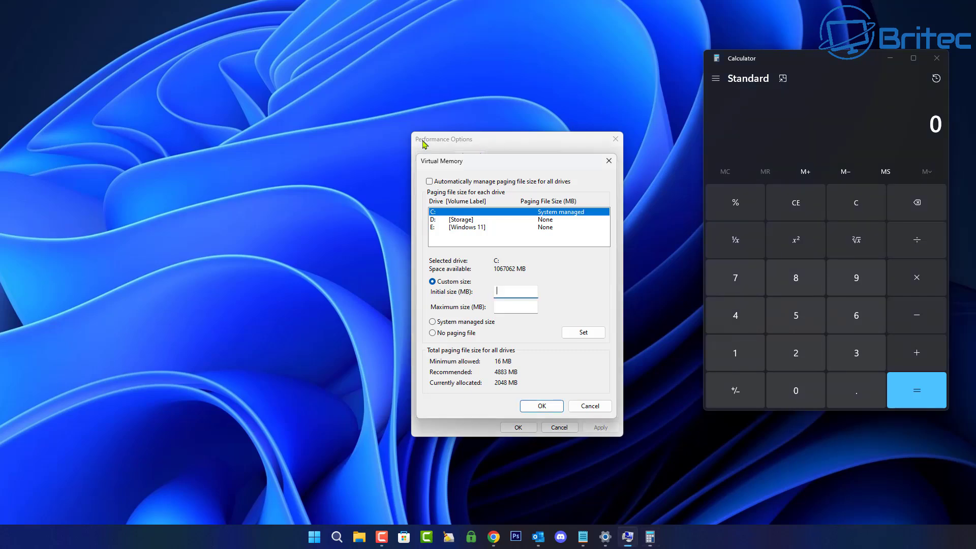
{"action": "left_click", "coordinate": [864, 63]}
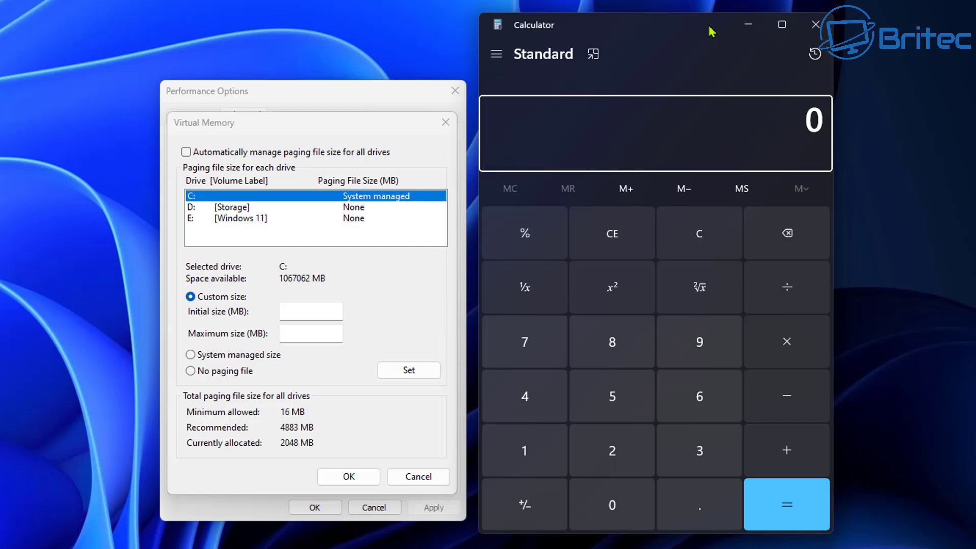
{"action": "left_click_drag", "start_coordinate": [711, 32], "coordinate": [712, 27]}
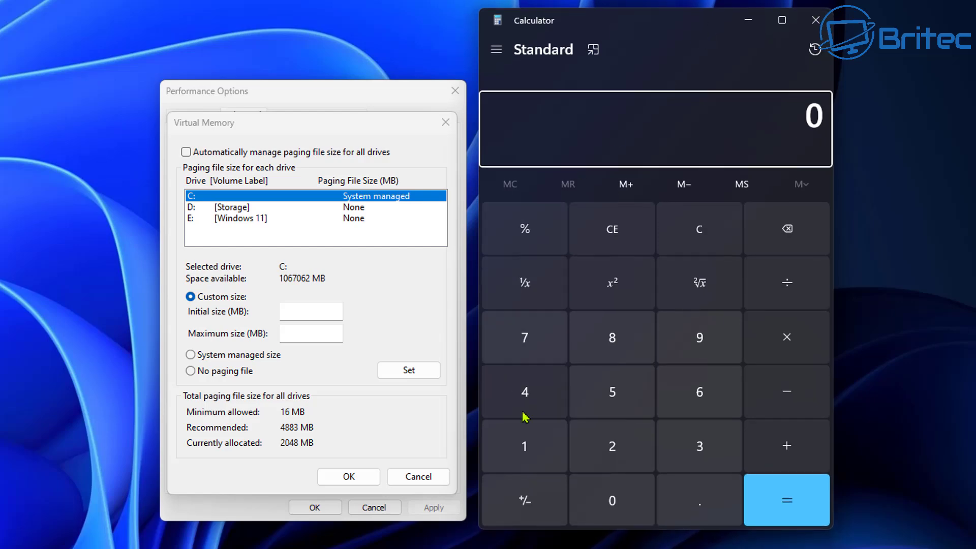
Step: Compute 1024 × 32 = 32,768 MB in Calculator
{"action": "left_click", "coordinate": [521, 449]}
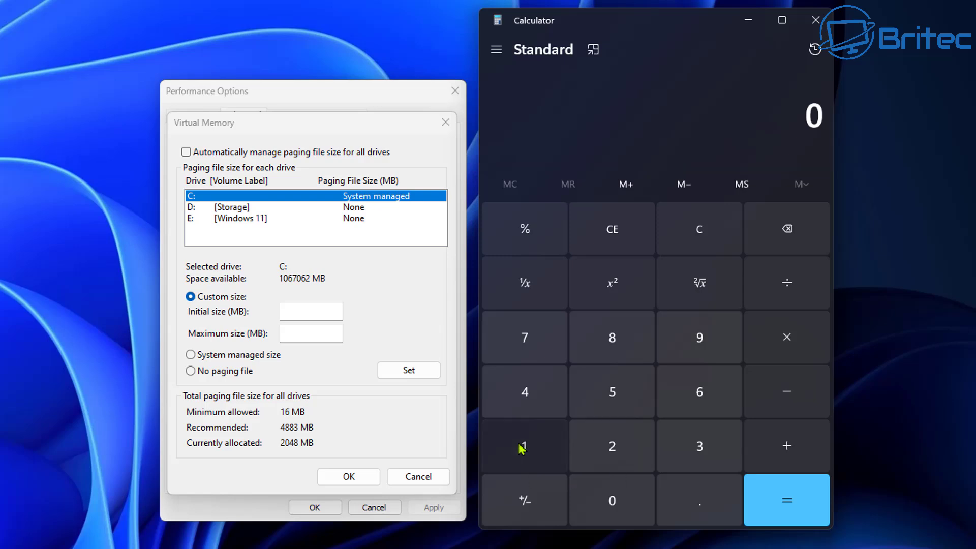
{"action": "left_click", "coordinate": [602, 476]}
{"action": "left_click", "coordinate": [605, 460]}
{"action": "left_click", "coordinate": [536, 404]}
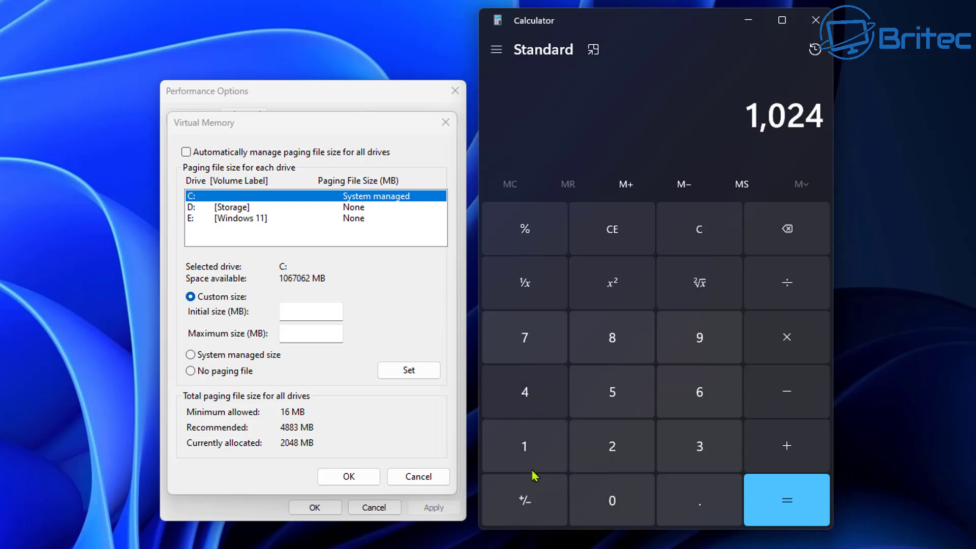
{"action": "left_click", "coordinate": [788, 338]}
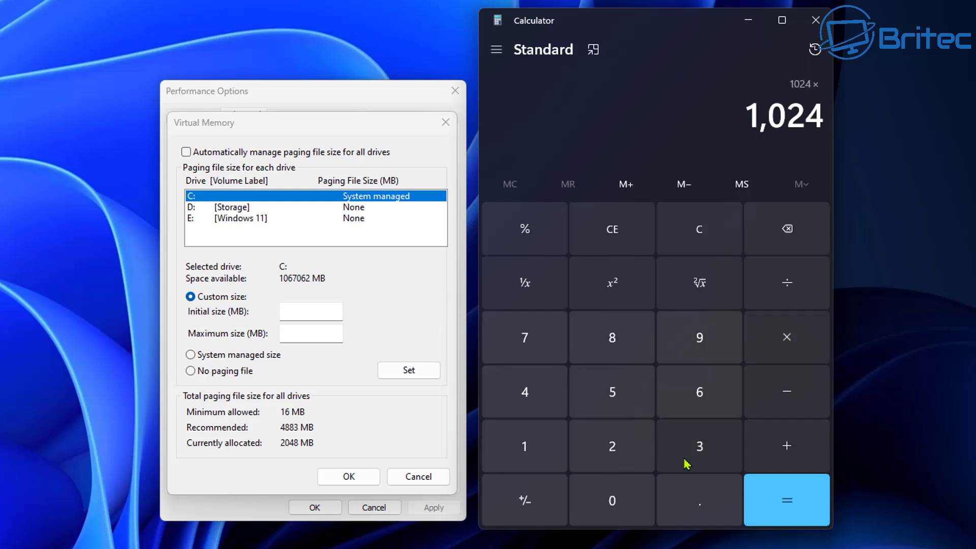
{"action": "left_click", "coordinate": [694, 447]}
{"action": "left_click", "coordinate": [614, 449]}
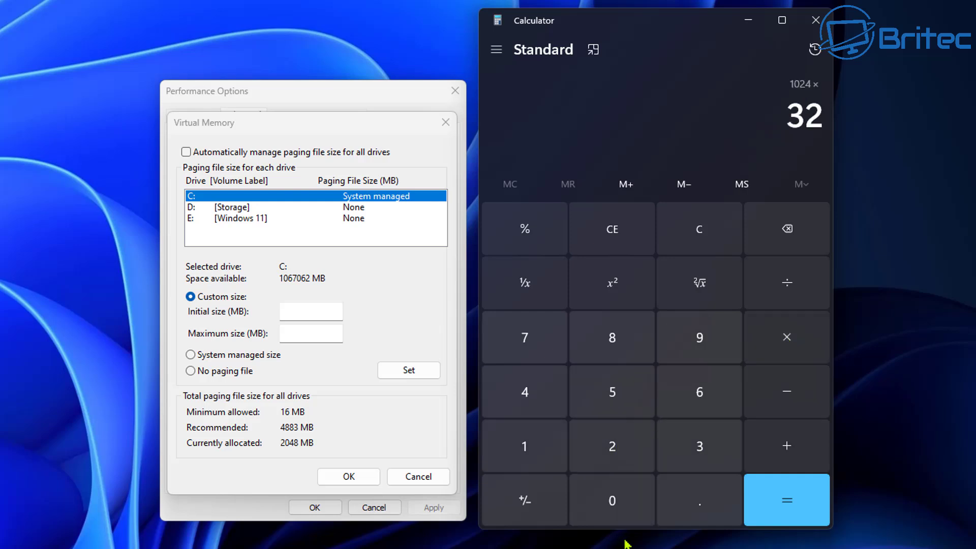
{"action": "left_click", "coordinate": [779, 504]}
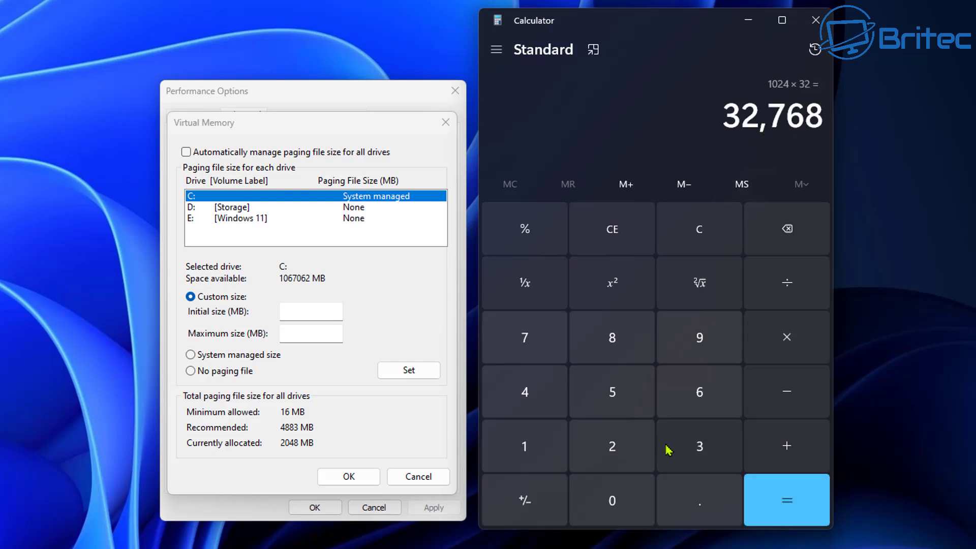
Step: Multiply 32,768 by 1.5 to get 49,152 and enter it as drive C's initial size
{"action": "left_click", "coordinate": [786, 341]}
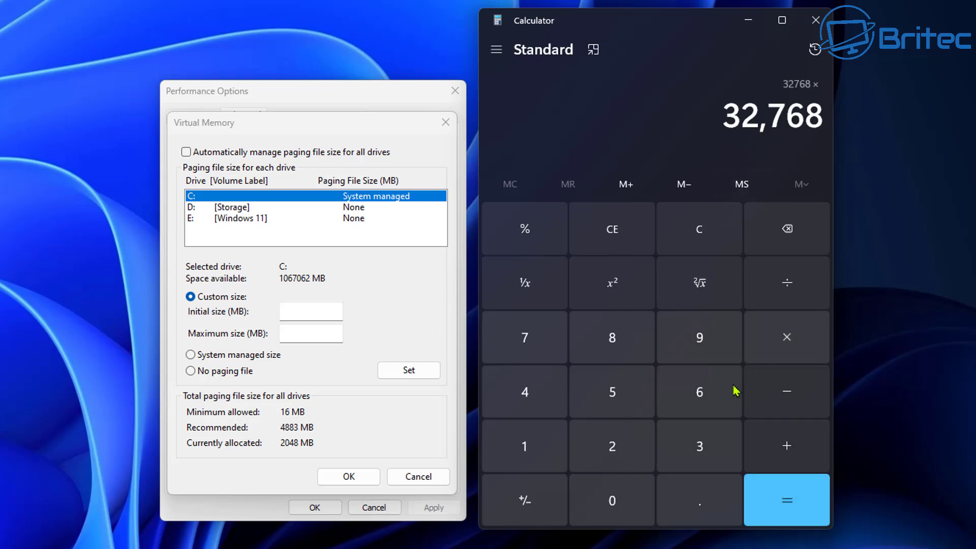
{"action": "left_click", "coordinate": [527, 447]}
{"action": "left_click", "coordinate": [666, 493]}
{"action": "left_click", "coordinate": [594, 392]}
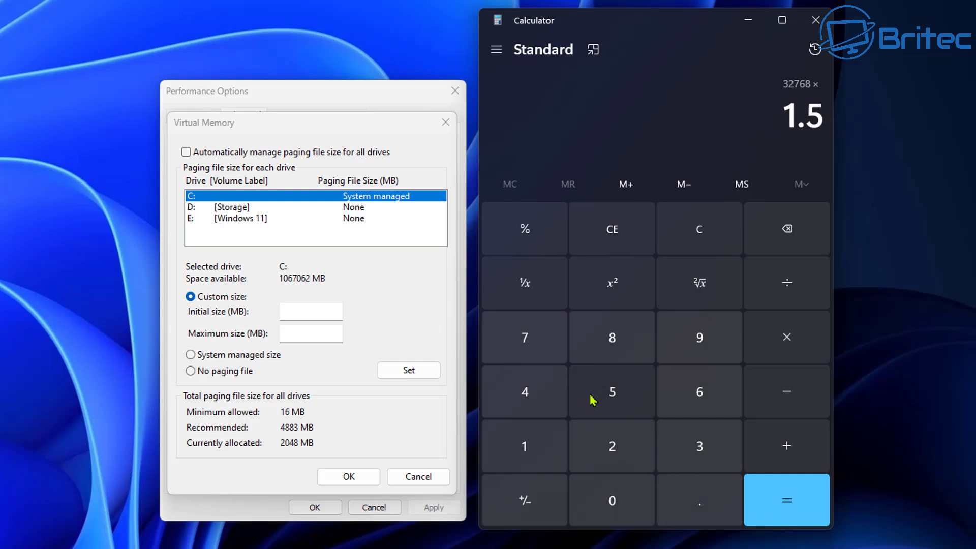
{"action": "left_click", "coordinate": [791, 497]}
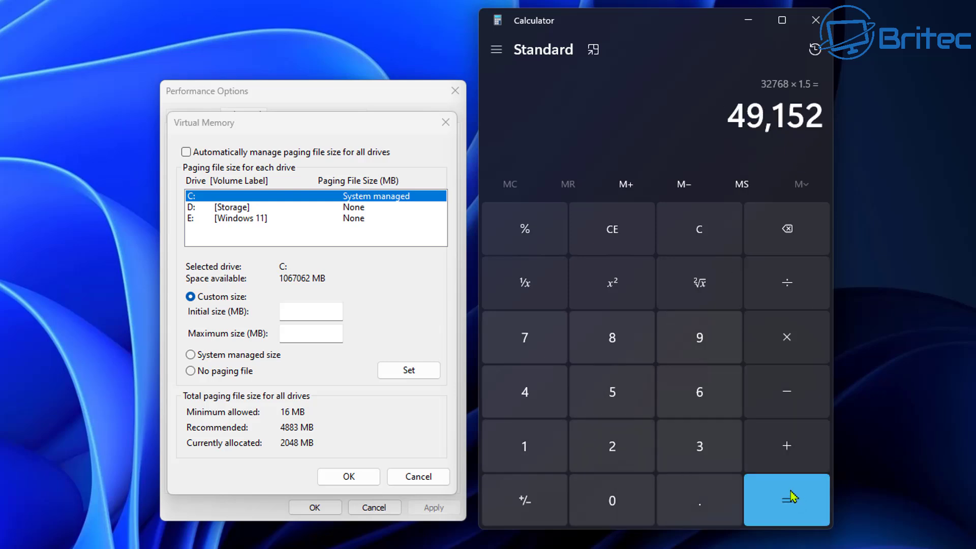
{"action": "left_click", "coordinate": [285, 313]}
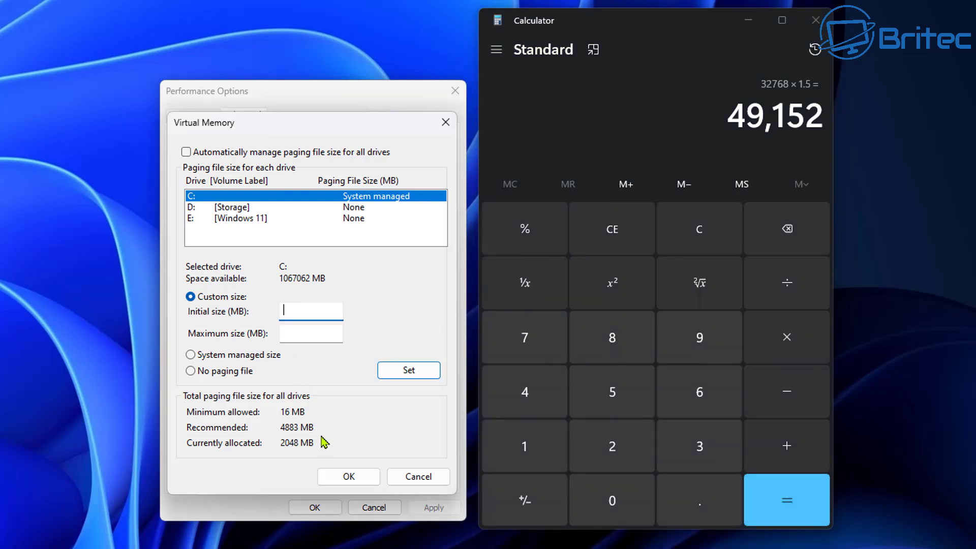
{"action": "type", "text": "49152"}
Step: Clear Calculator and recompute 1024 × 32 = 32,768
{"action": "left_click", "coordinate": [289, 331]}
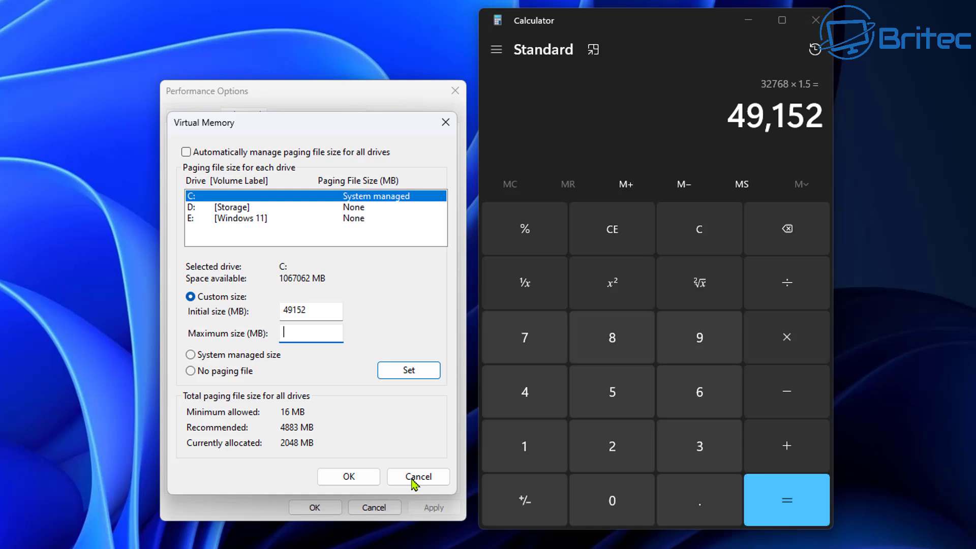
{"action": "left_click", "coordinate": [694, 232]}
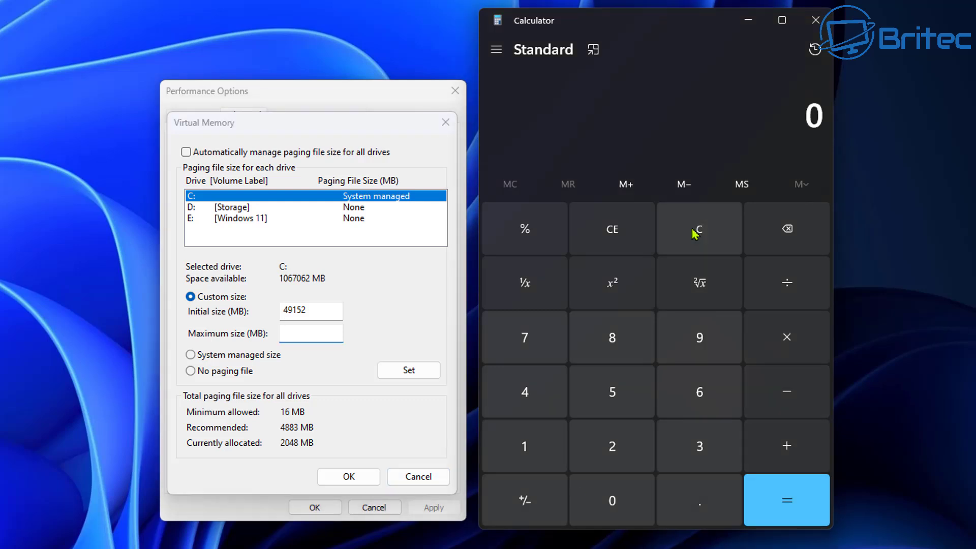
{"action": "left_click", "coordinate": [526, 449]}
{"action": "left_click", "coordinate": [589, 490]}
{"action": "left_click", "coordinate": [603, 444]}
{"action": "left_click", "coordinate": [536, 399]}
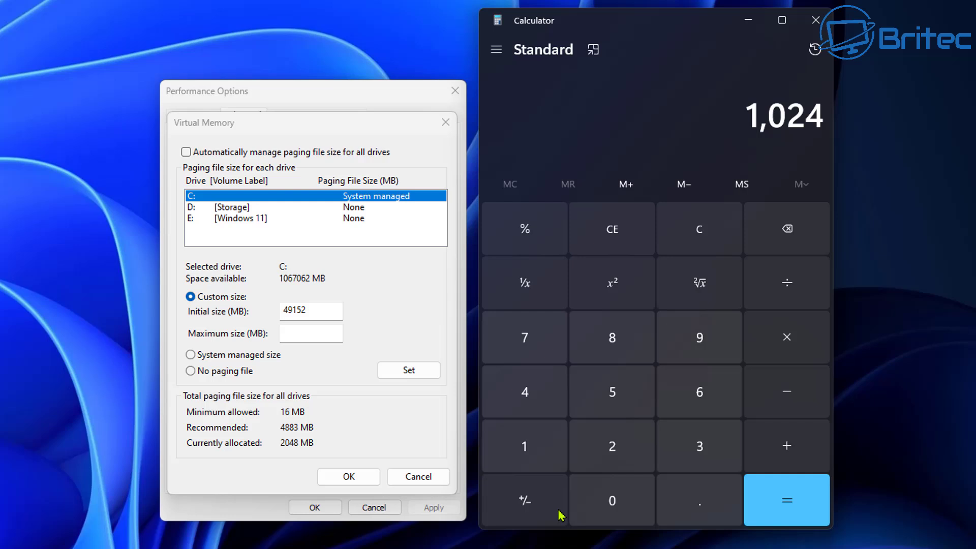
{"action": "left_click", "coordinate": [794, 338]}
{"action": "left_click", "coordinate": [701, 447]}
{"action": "left_click", "coordinate": [598, 457]}
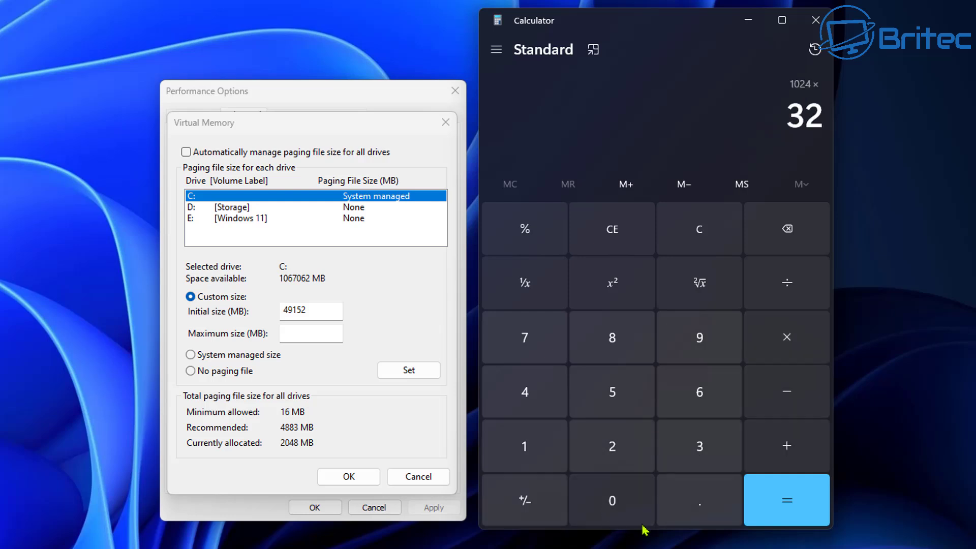
{"action": "left_click", "coordinate": [774, 506]}
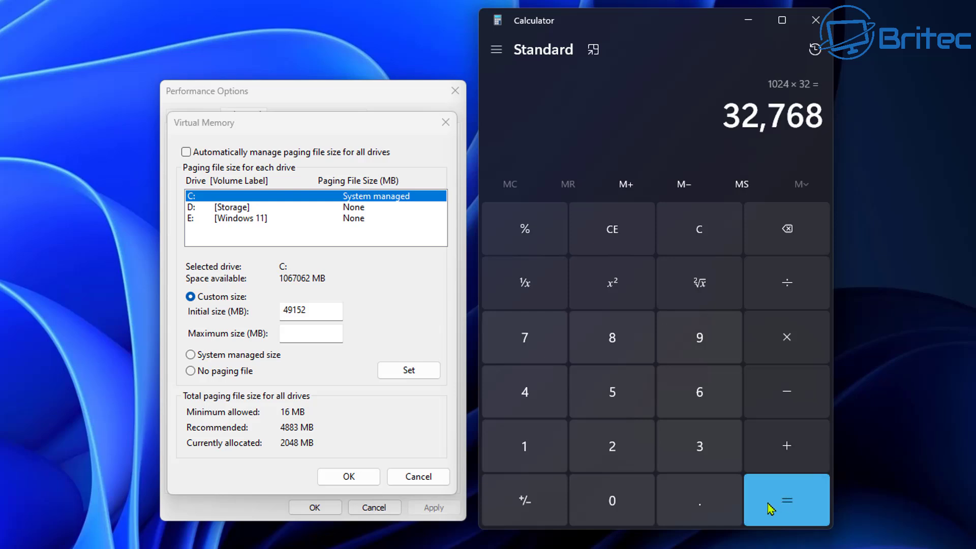
Step: Multiply 32,768 by 3 to get 98,304 and enter 98304 as the maximum size
{"action": "left_click", "coordinate": [785, 338]}
{"action": "left_click", "coordinate": [699, 447]}
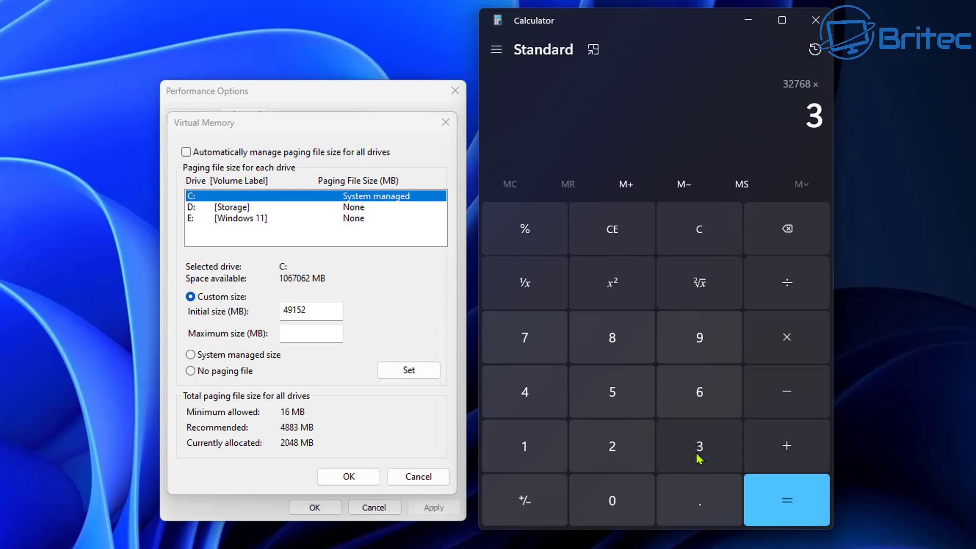
{"action": "left_click", "coordinate": [790, 511]}
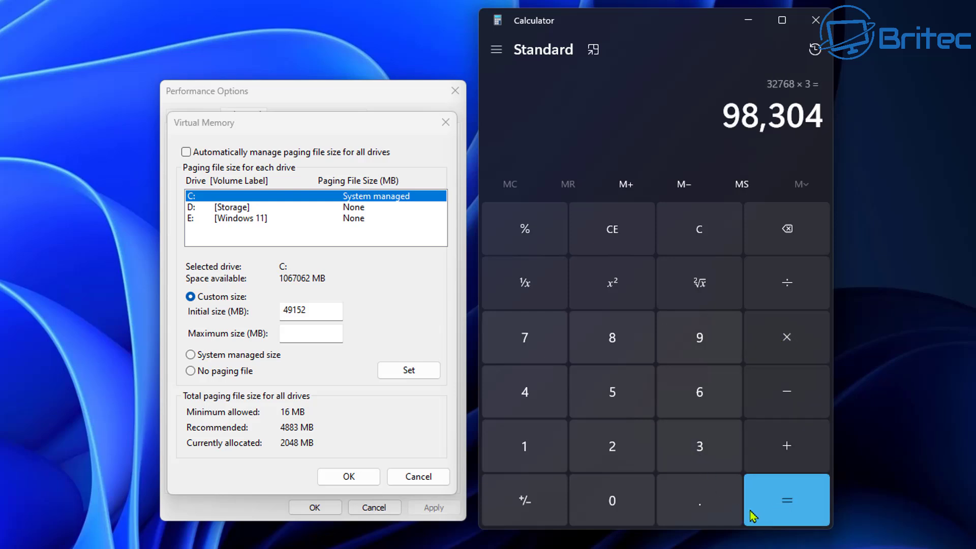
{"action": "left_click", "coordinate": [314, 334]}
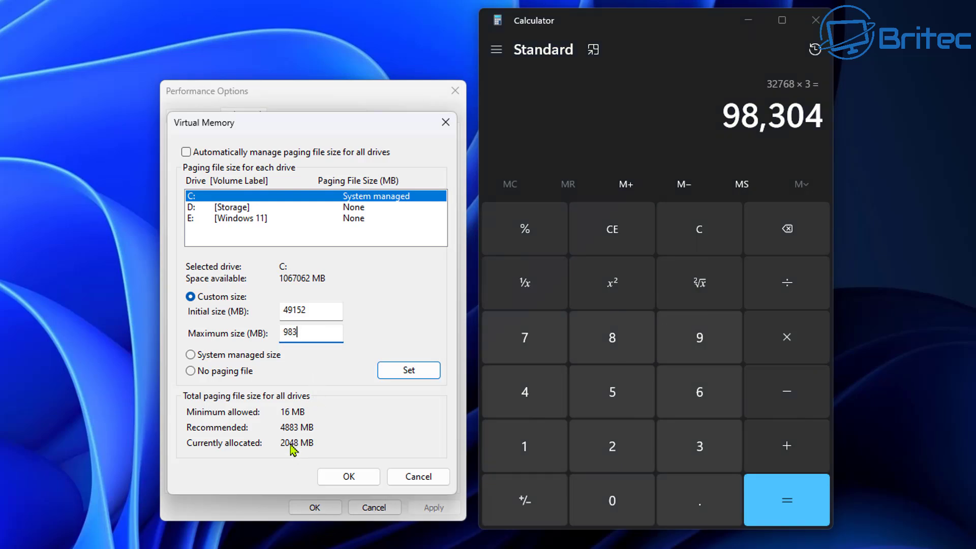
{"action": "type", "text": "98304"}
Step: Press Set so drive C lists a 49152 - 98304 MB paging file
{"action": "left_click", "coordinate": [405, 377]}
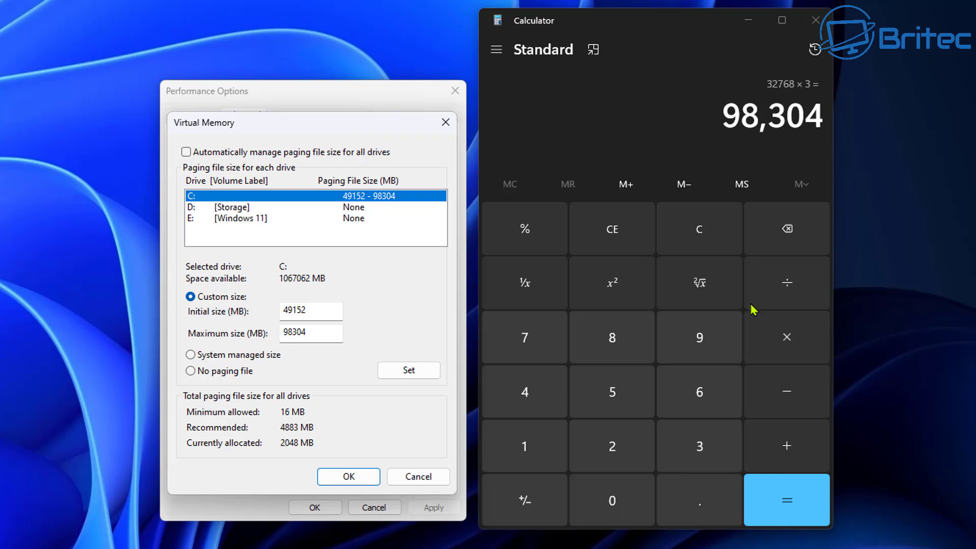
Step: Clear Calculator, compute 1024 × 16 = 16,384, then × 1.5 = 24,576
{"action": "left_click", "coordinate": [710, 241]}
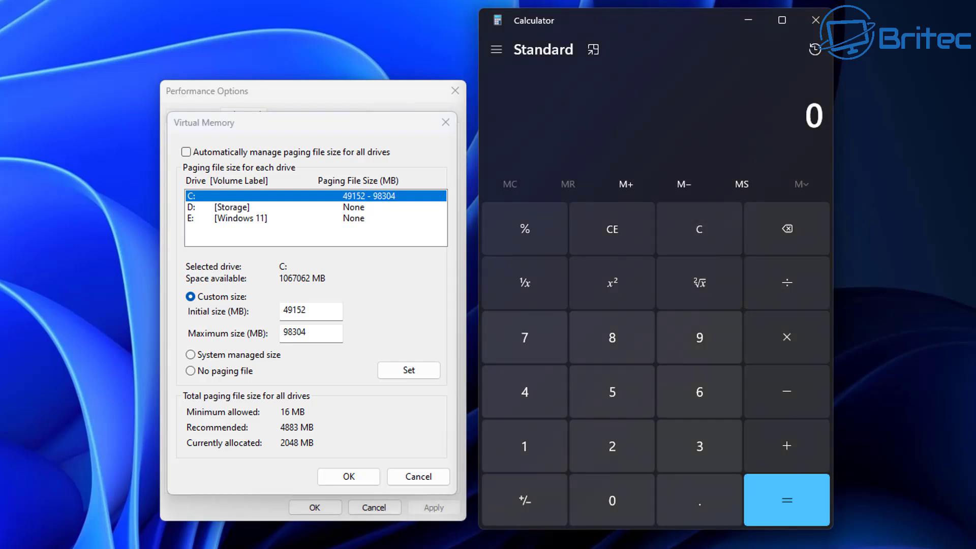
{"action": "left_click", "coordinate": [533, 456]}
{"action": "left_click", "coordinate": [612, 502]}
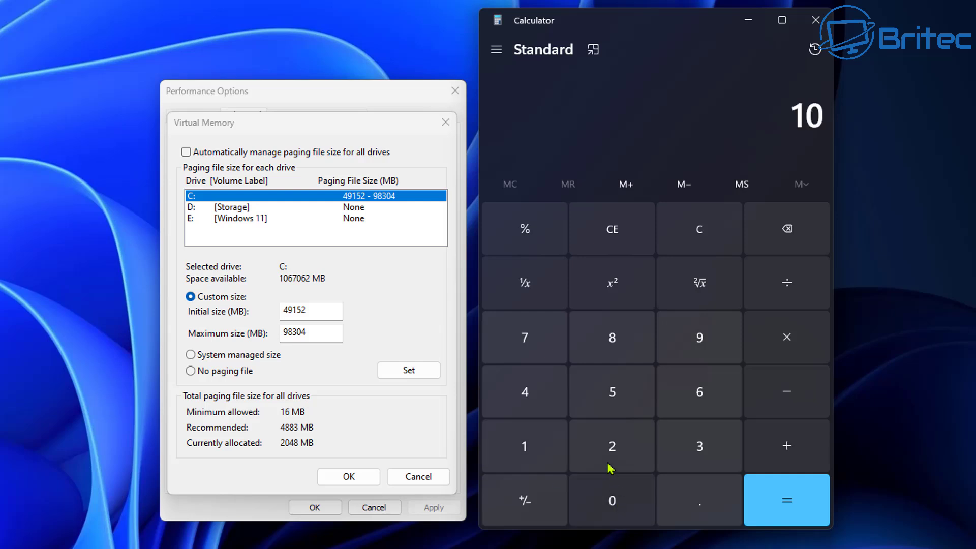
{"action": "left_click", "coordinate": [595, 448]}
{"action": "left_click", "coordinate": [531, 395]}
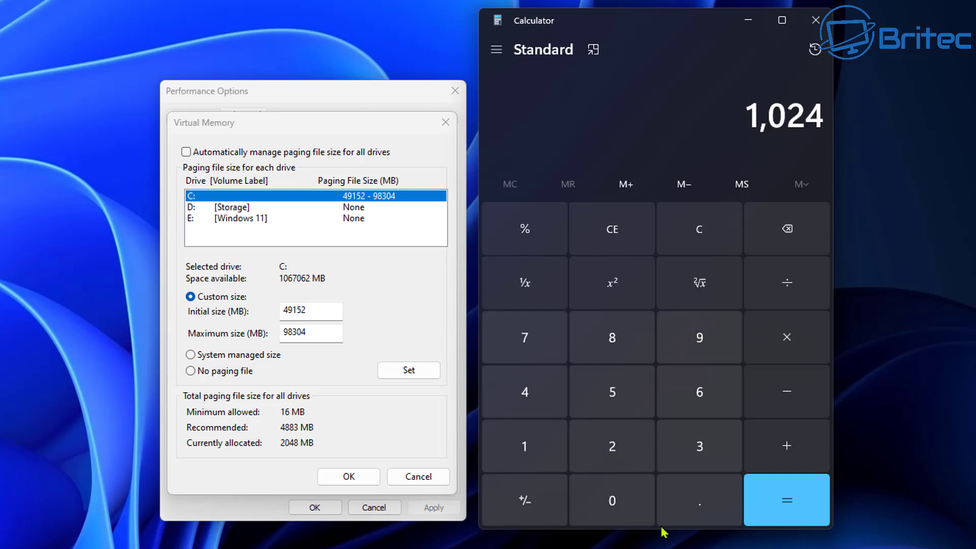
{"action": "left_click", "coordinate": [786, 340]}
{"action": "left_click", "coordinate": [528, 447]}
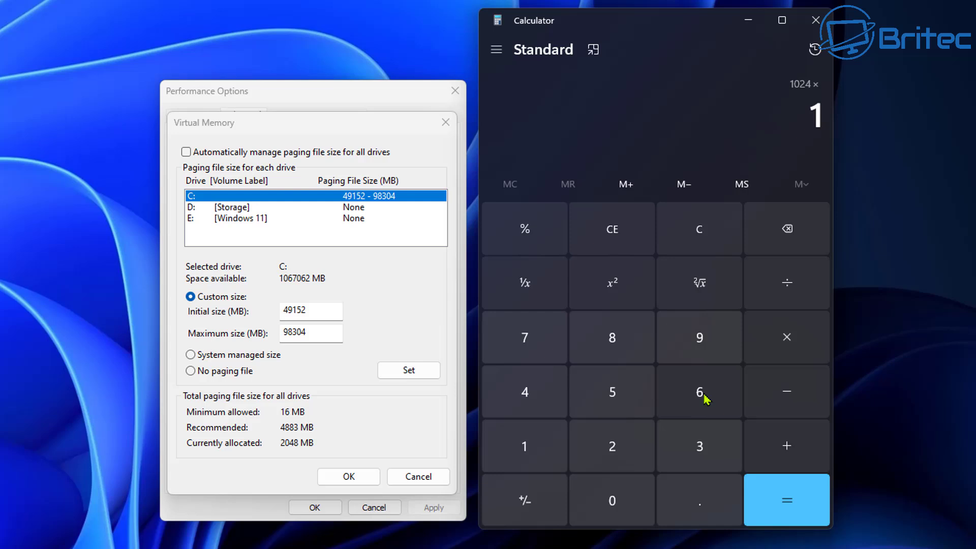
{"action": "left_click", "coordinate": [704, 399]}
{"action": "left_click", "coordinate": [781, 504]}
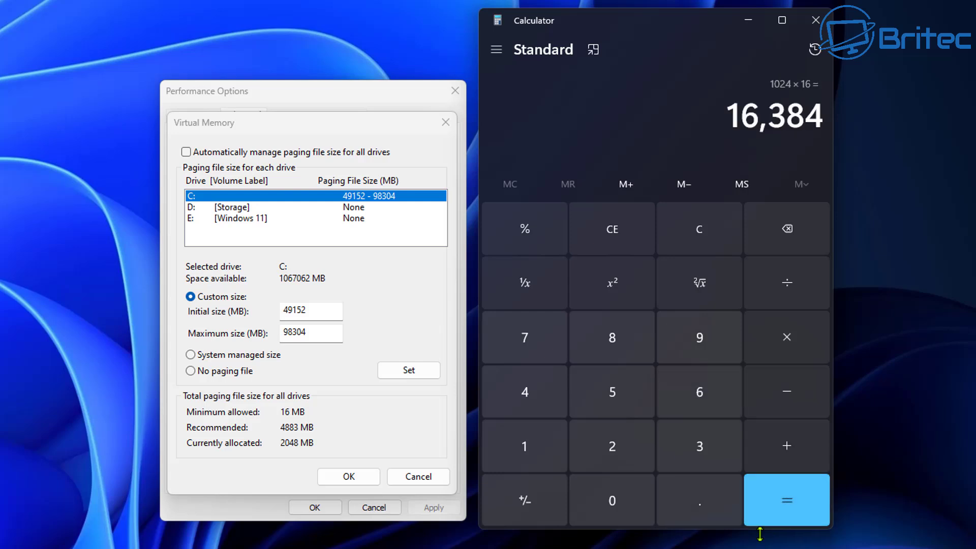
{"action": "left_click", "coordinate": [785, 340]}
{"action": "left_click", "coordinate": [541, 450]}
{"action": "left_click", "coordinate": [683, 505]}
{"action": "left_click", "coordinate": [610, 407]}
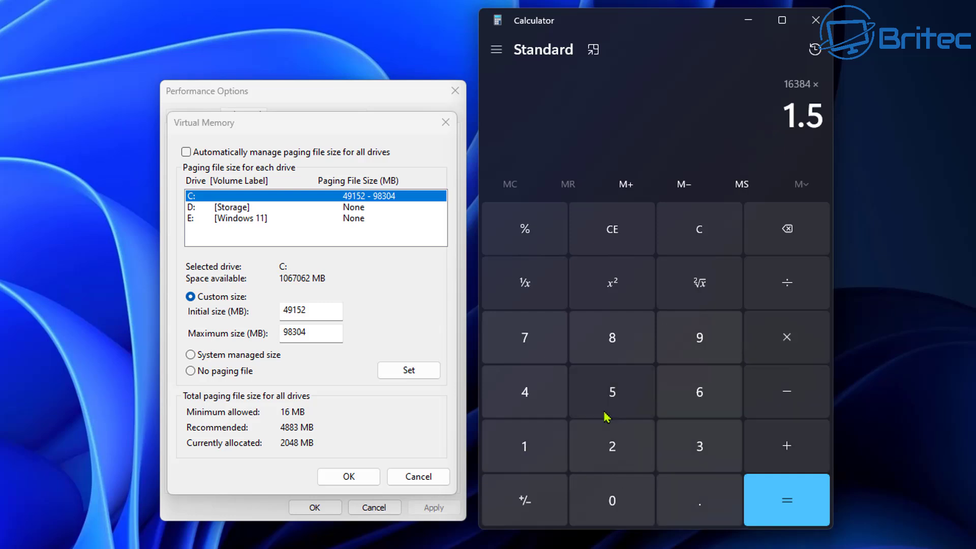
{"action": "left_click", "coordinate": [788, 515]}
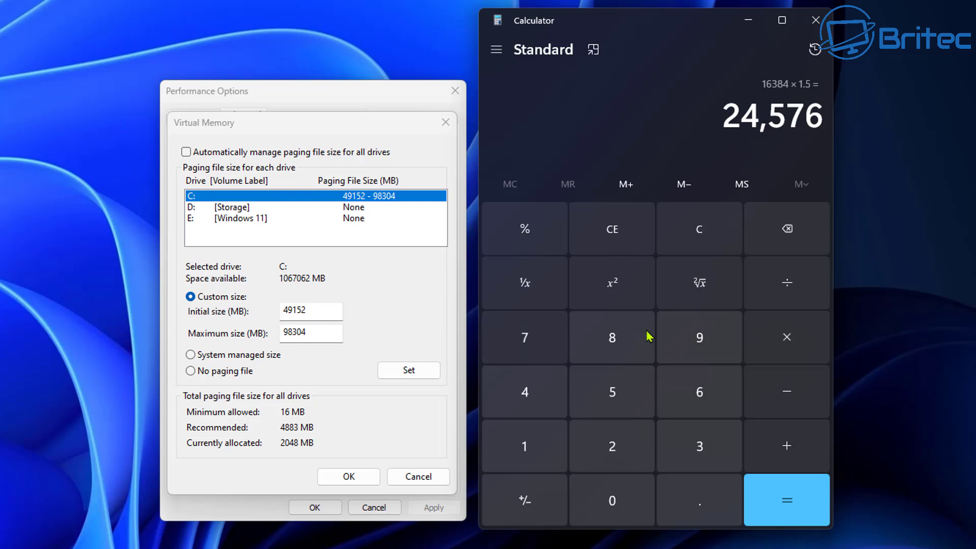
Step: Clear again, recompute 1024 × 16 = 16,384, then × 3 = 49,152
{"action": "left_click", "coordinate": [700, 241]}
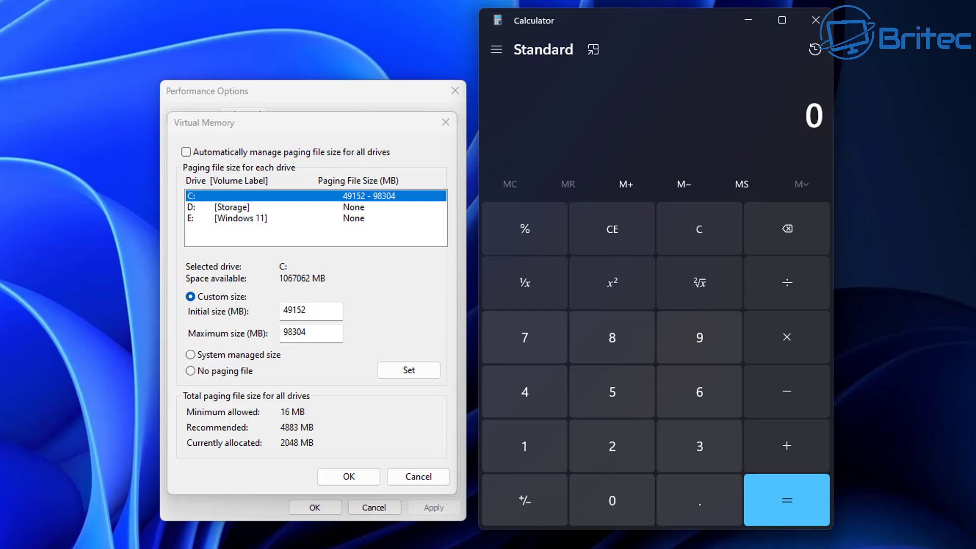
{"action": "left_click", "coordinate": [534, 446]}
{"action": "left_click", "coordinate": [613, 500]}
{"action": "left_click", "coordinate": [609, 447]}
{"action": "left_click", "coordinate": [525, 391]}
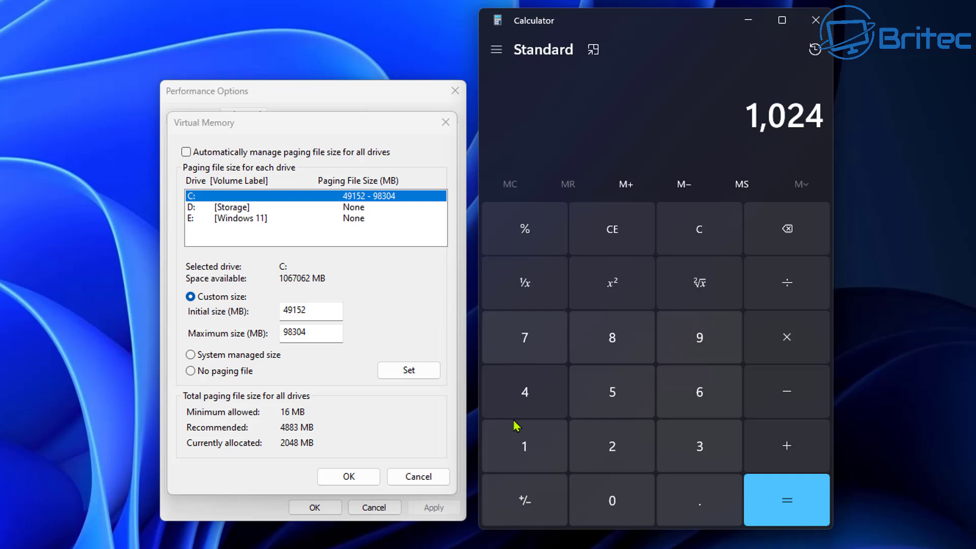
{"action": "left_click", "coordinate": [776, 348]}
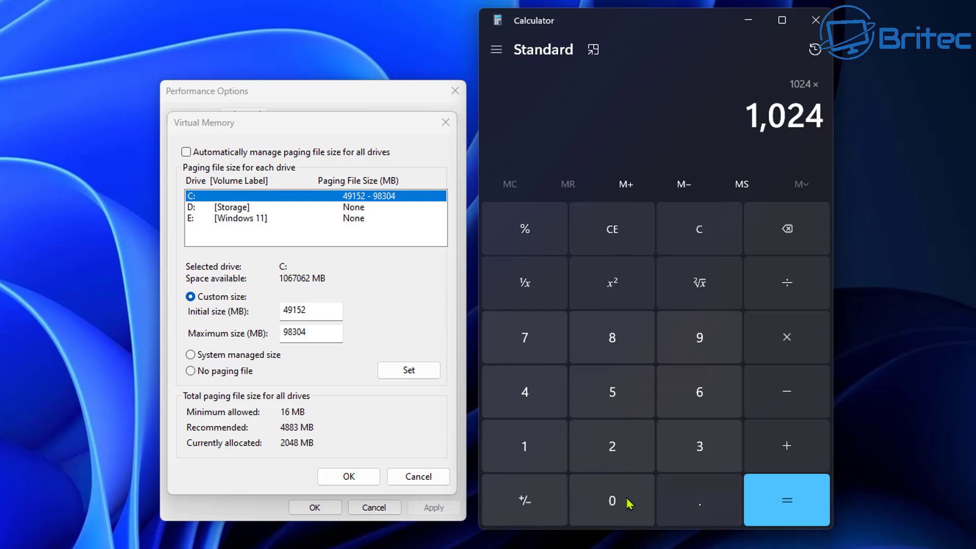
{"action": "left_click", "coordinate": [518, 443]}
{"action": "left_click", "coordinate": [678, 396]}
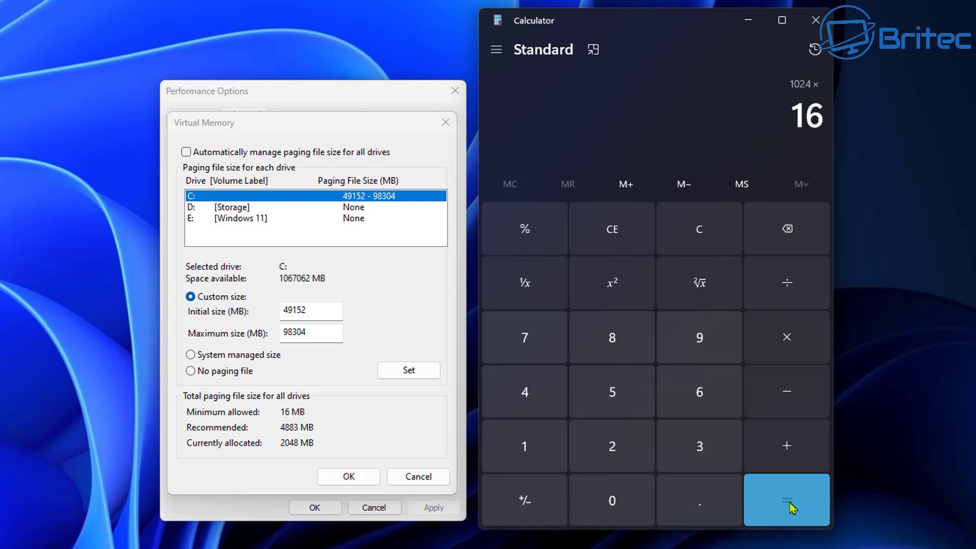
{"action": "left_click", "coordinate": [757, 510]}
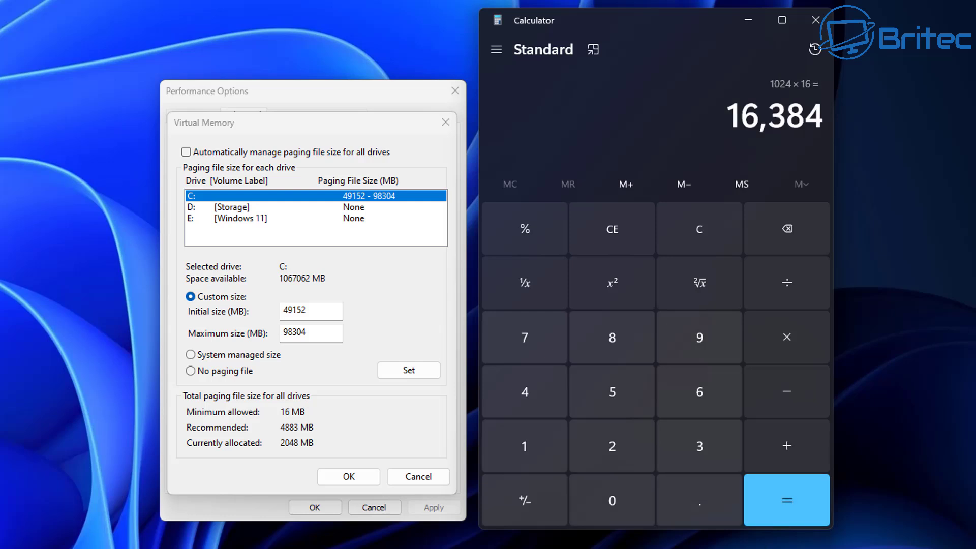
{"action": "left_click", "coordinate": [791, 347]}
{"action": "left_click", "coordinate": [696, 443]}
{"action": "left_click", "coordinate": [778, 512]}
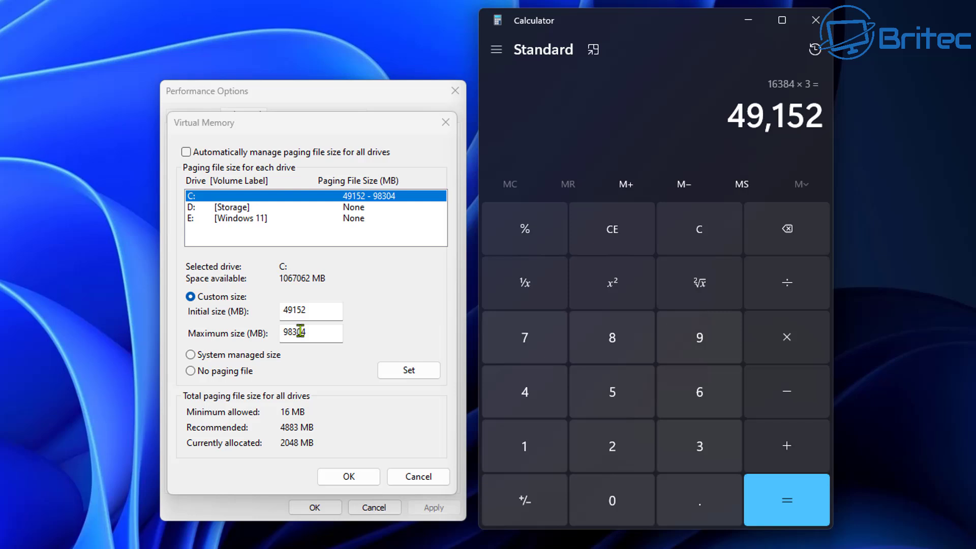
Step: Restore system-managed automatic paging for all drives, close Calculator, and OK Virtual Memory and Performance Options
{"action": "left_click", "coordinate": [191, 355]}
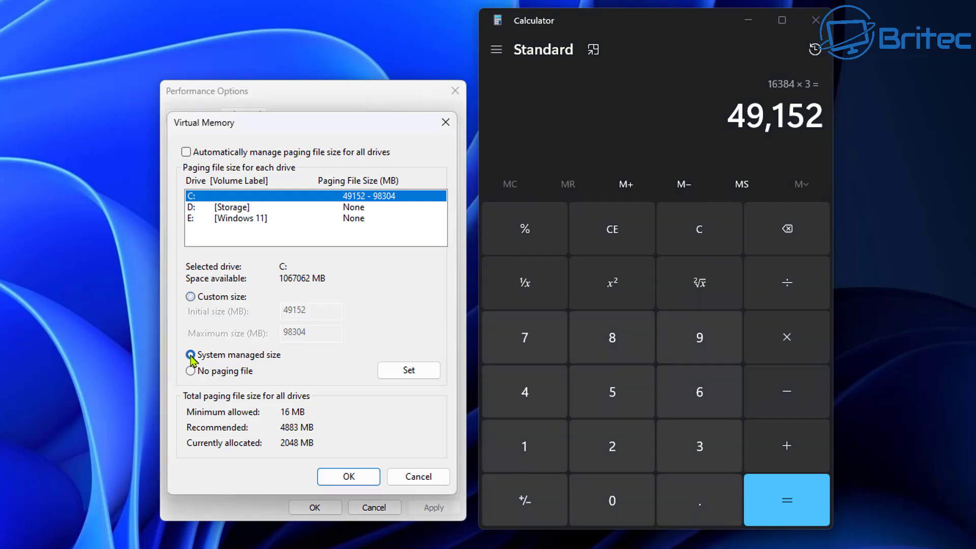
{"action": "left_click", "coordinate": [186, 153]}
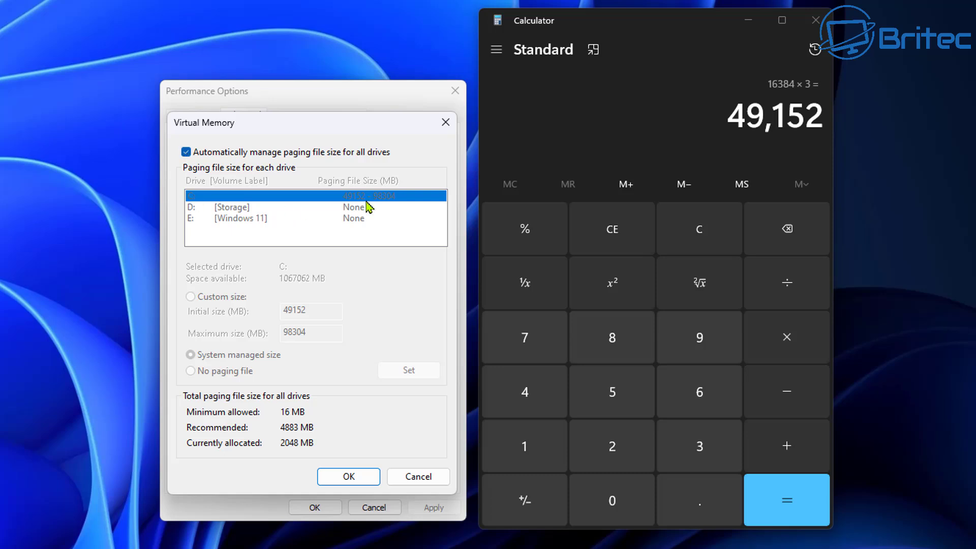
{"action": "left_click", "coordinate": [815, 20]}
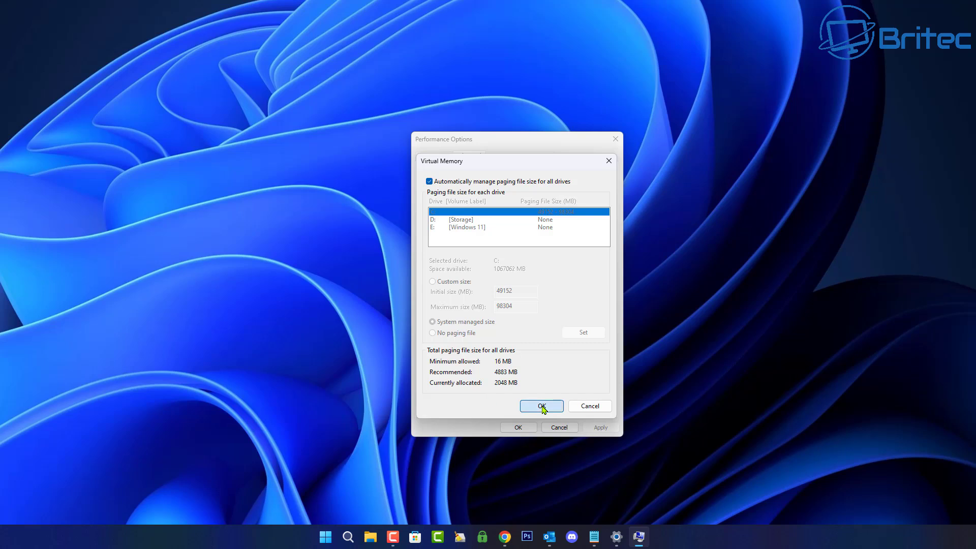
{"action": "left_click", "coordinate": [542, 406]}
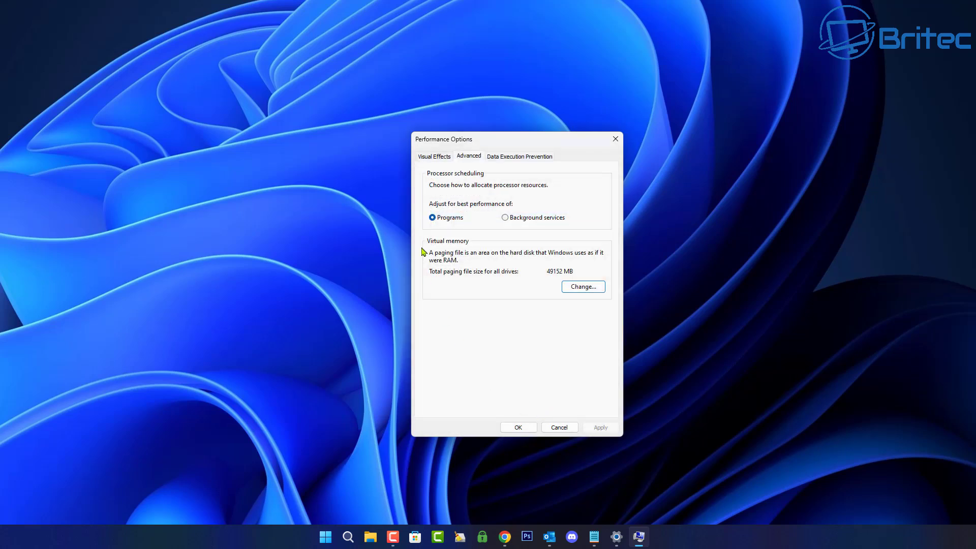
{"action": "left_click", "coordinate": [515, 429]}
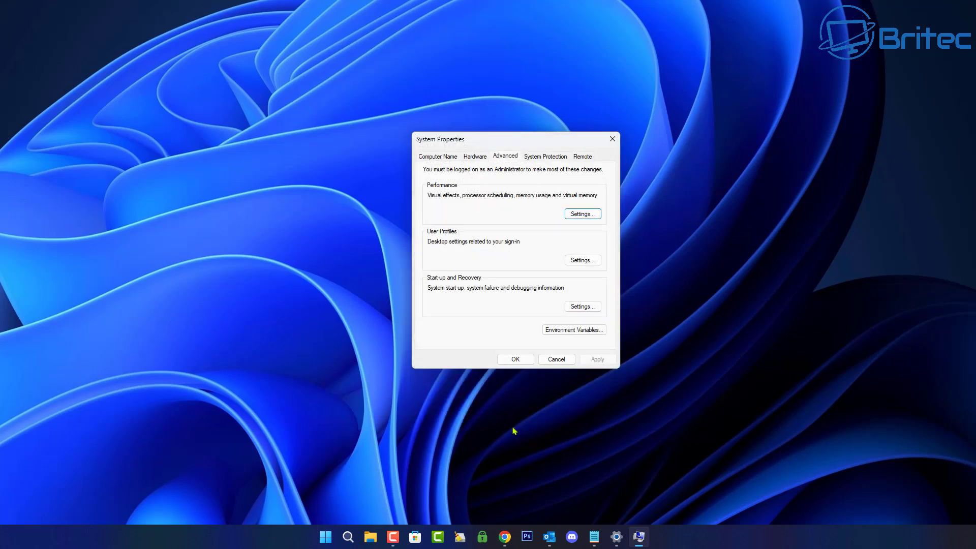
{"action": "left_click", "coordinate": [507, 359]}
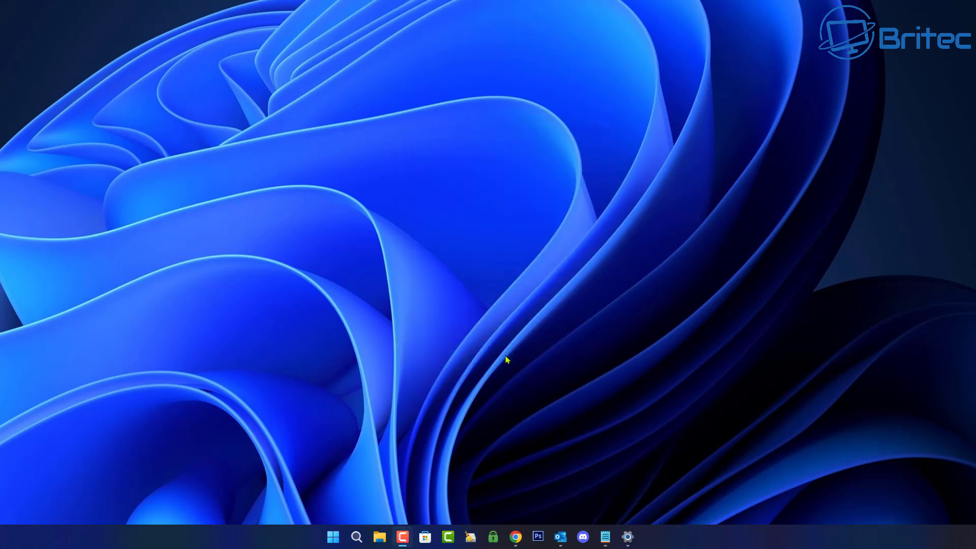